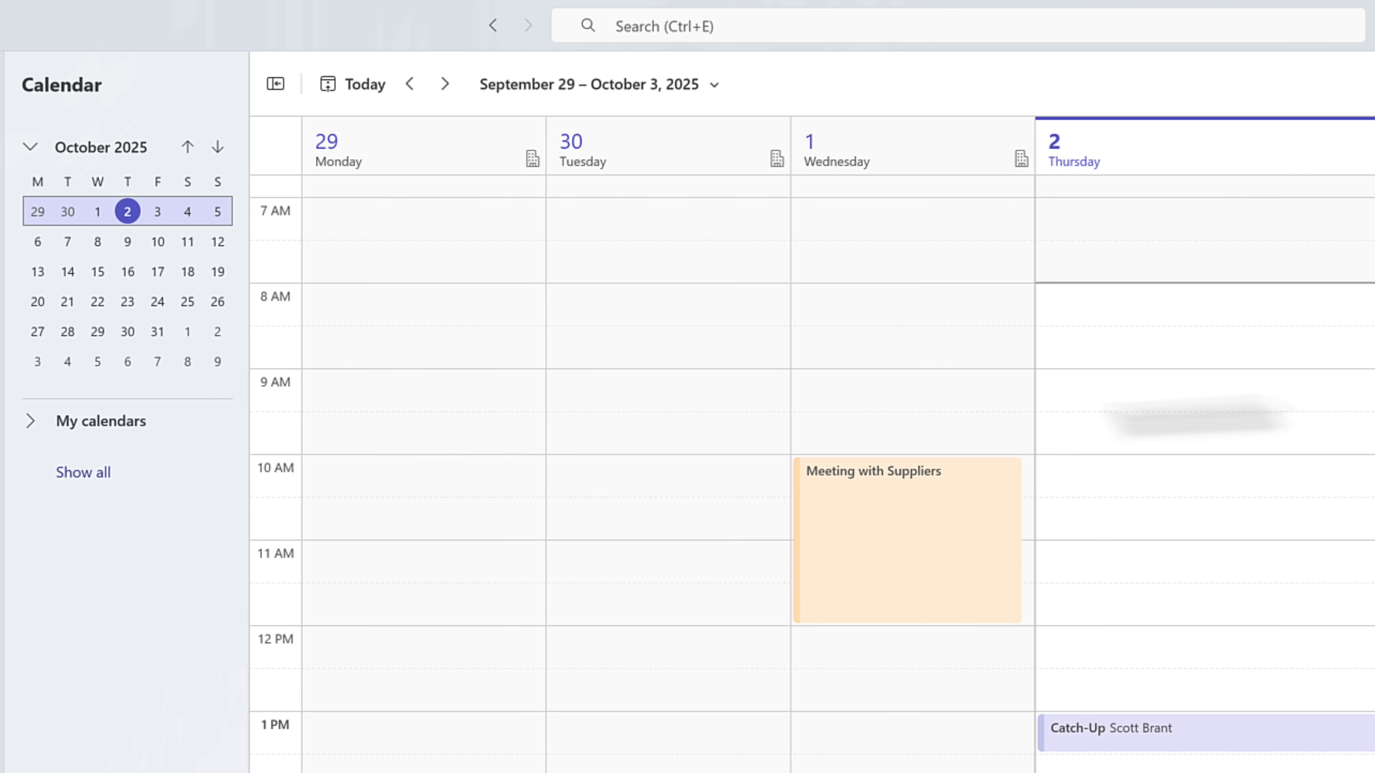
- Show all calendars and overlay the colleague's calendar onto your work week
left_click(111, 472)
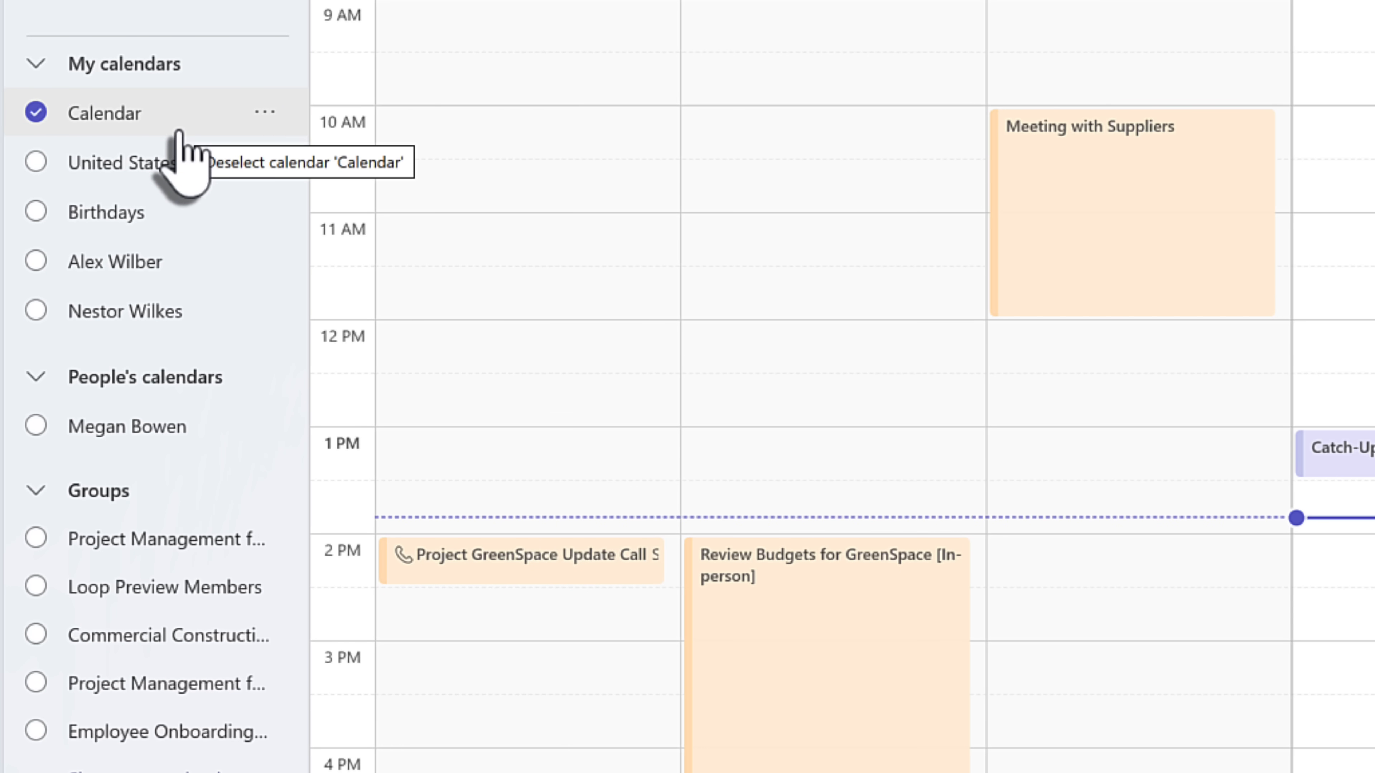
left_click(35, 265)
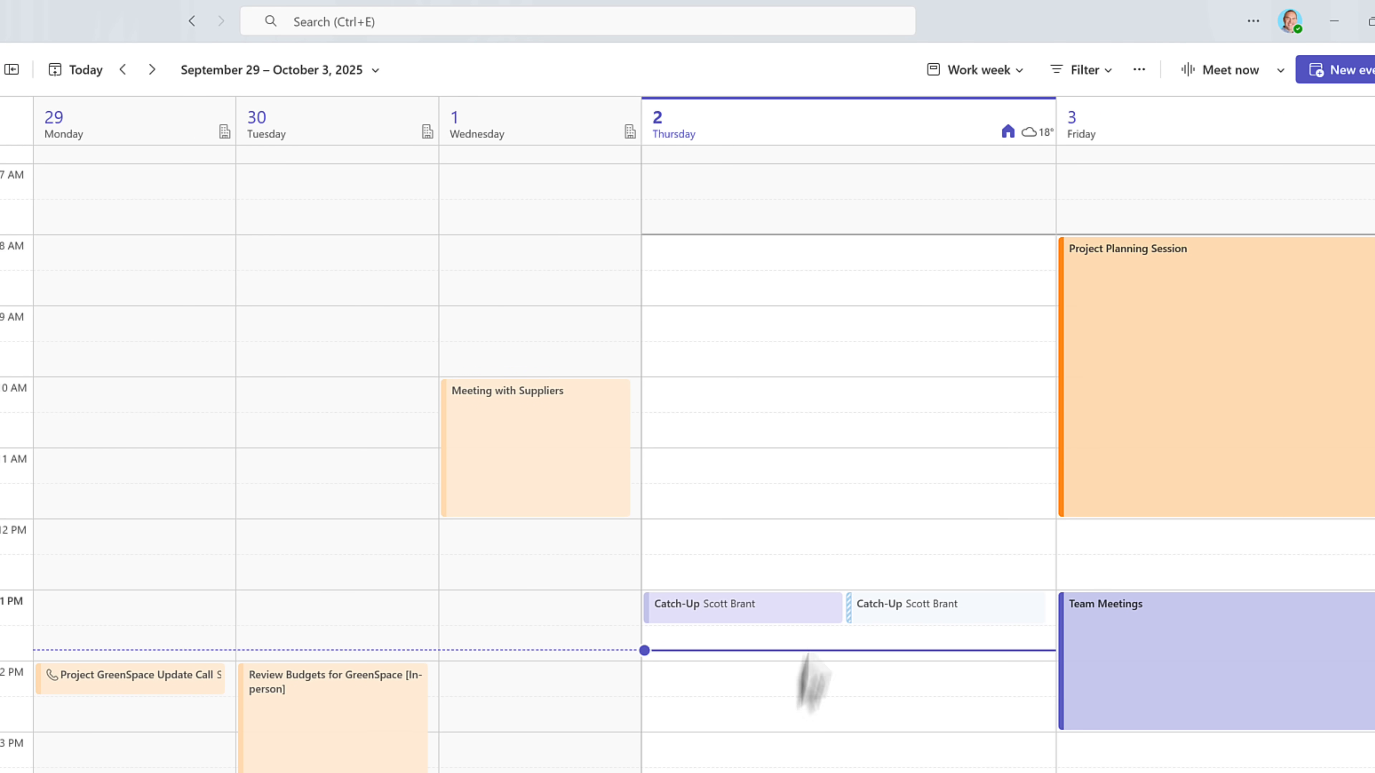
left_click(1016, 70)
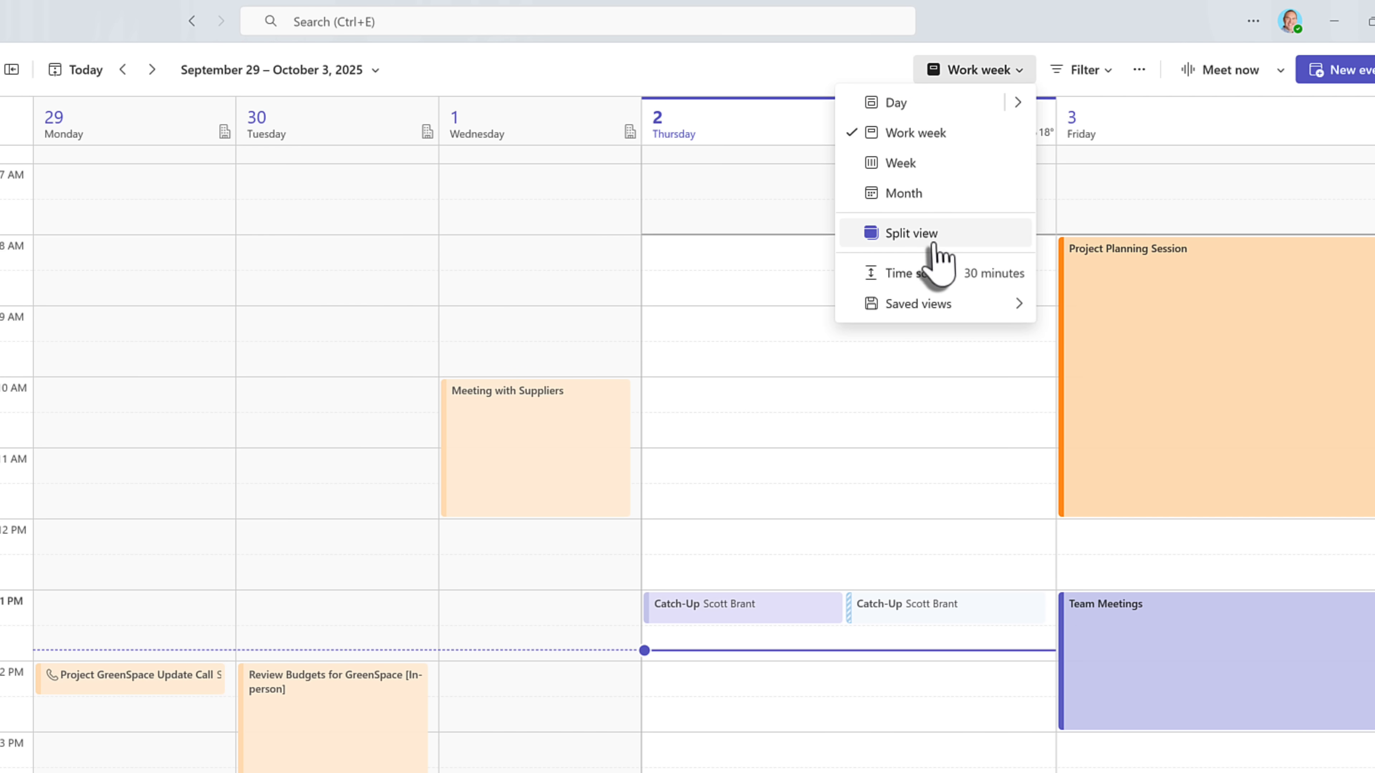
left_click(920, 241)
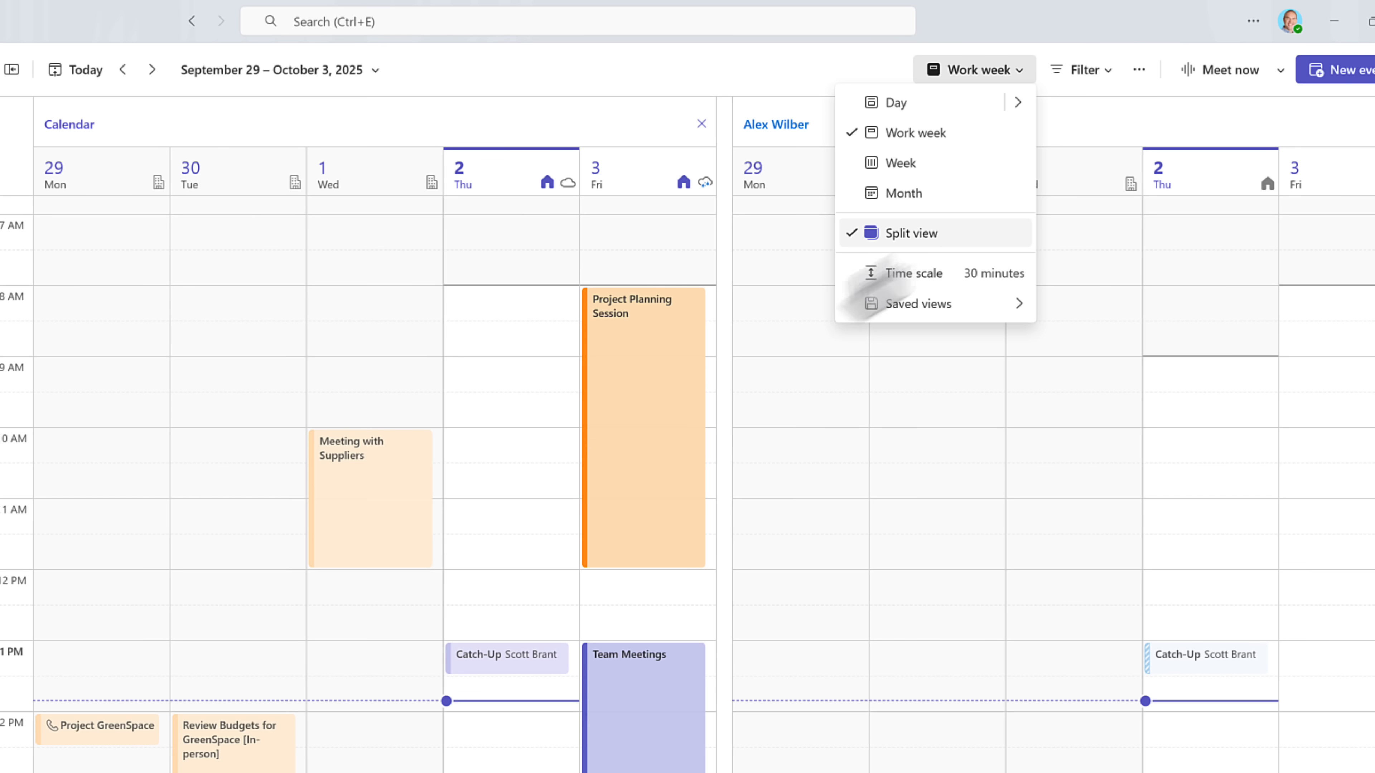
left_click(595, 124)
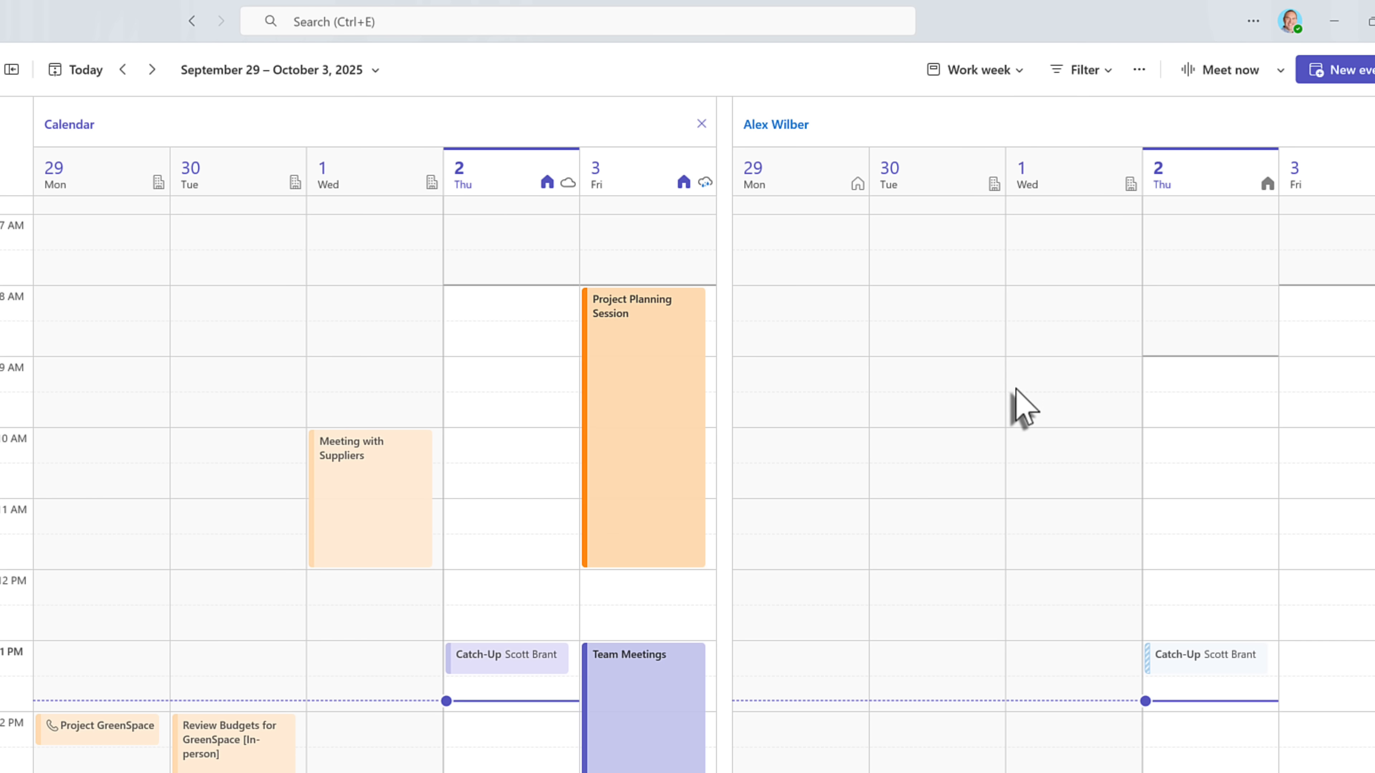
left_click(1011, 76)
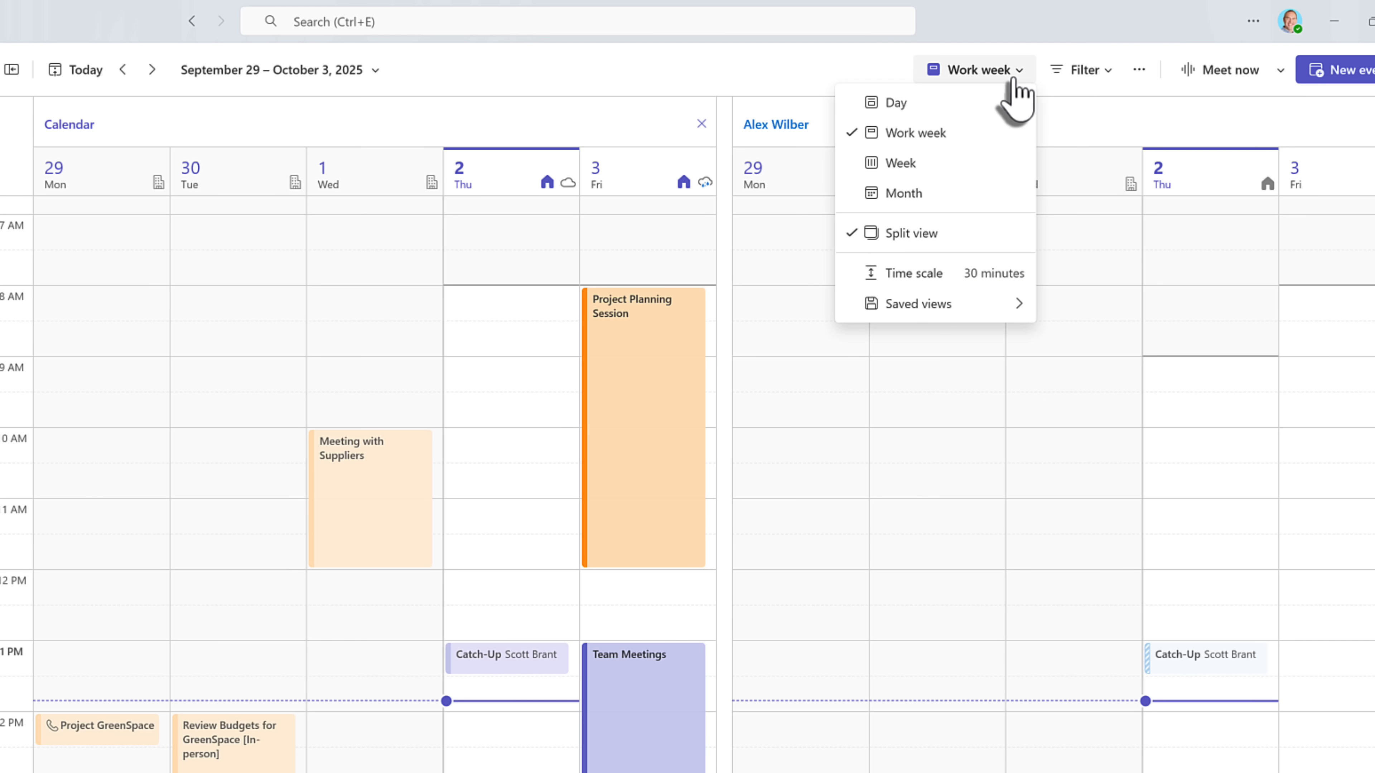
left_click(927, 237)
left_click(557, 76)
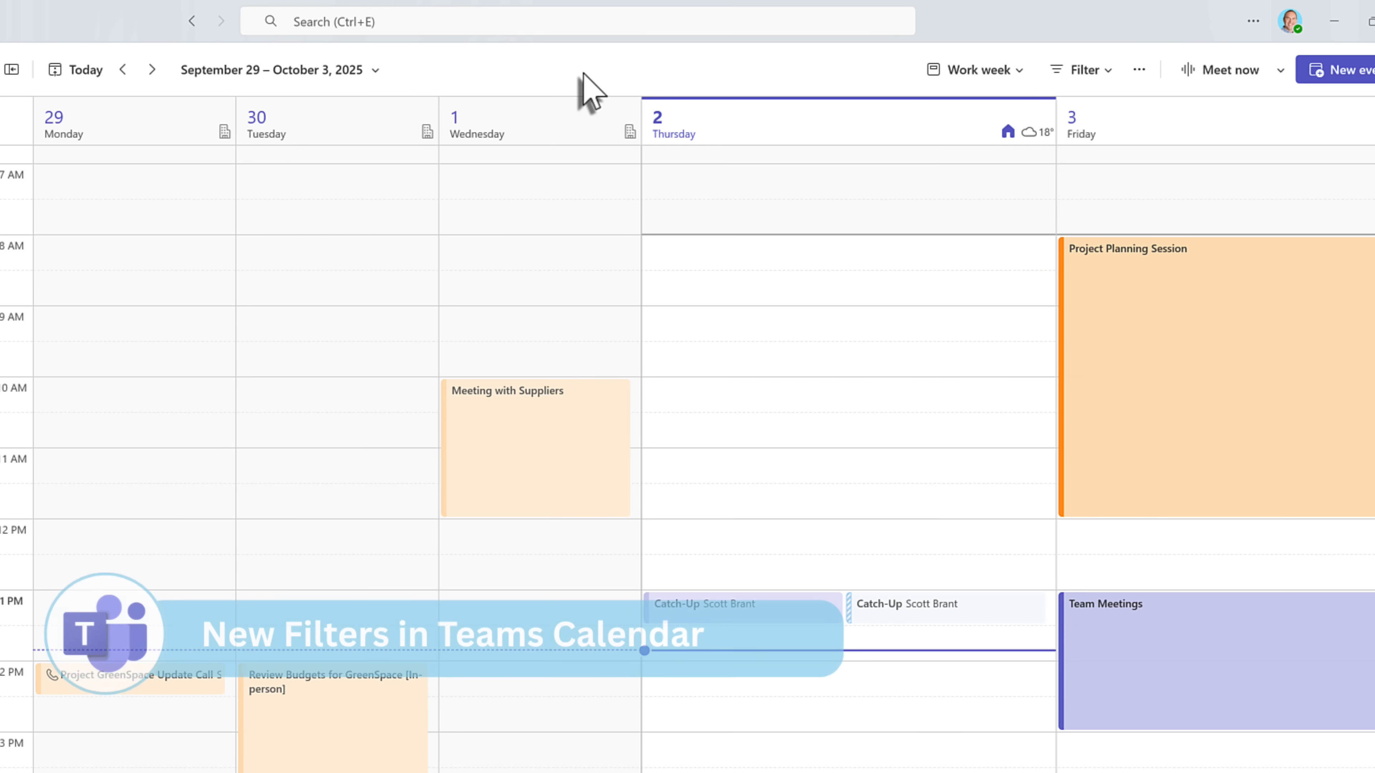
- Filter the calendar categories to show only Project GreenSpace events
left_click(1106, 78)
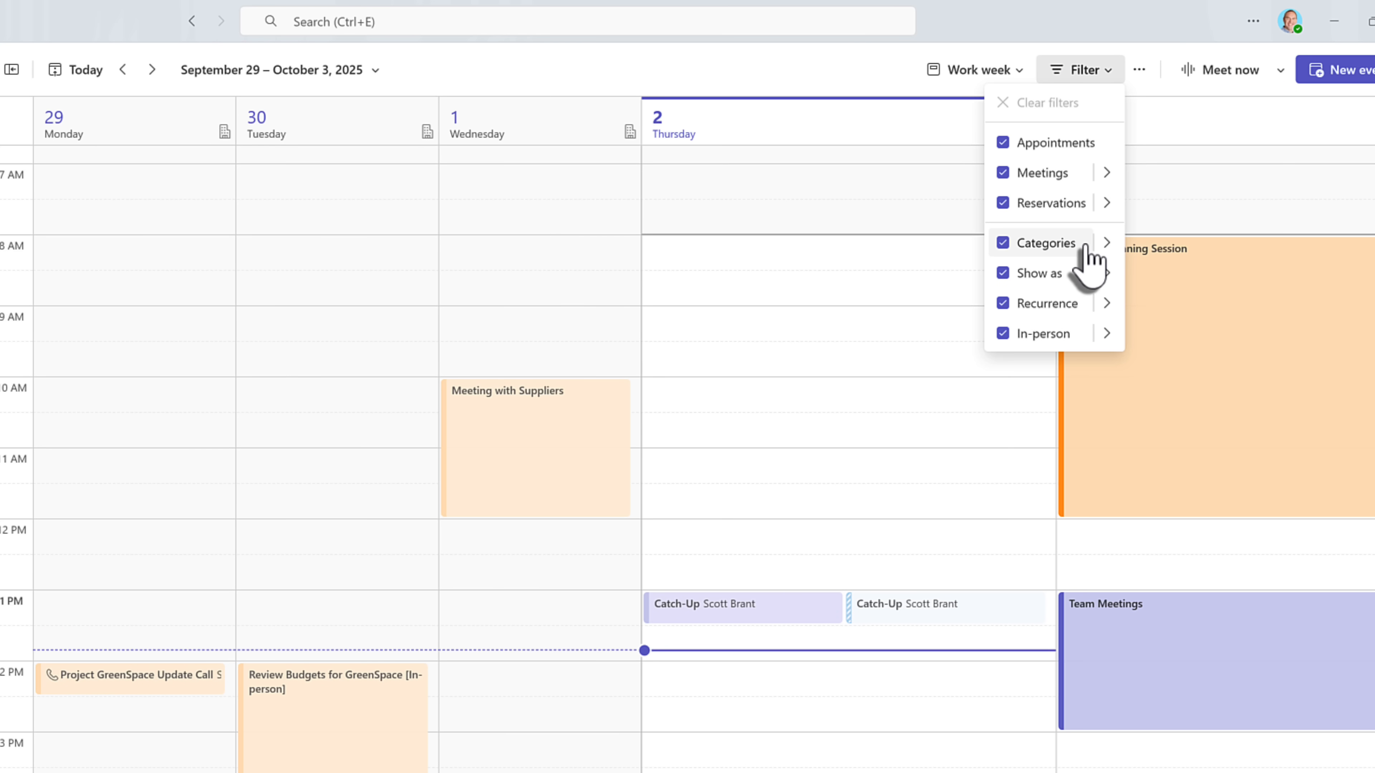
left_click(1107, 244)
left_click(1107, 243)
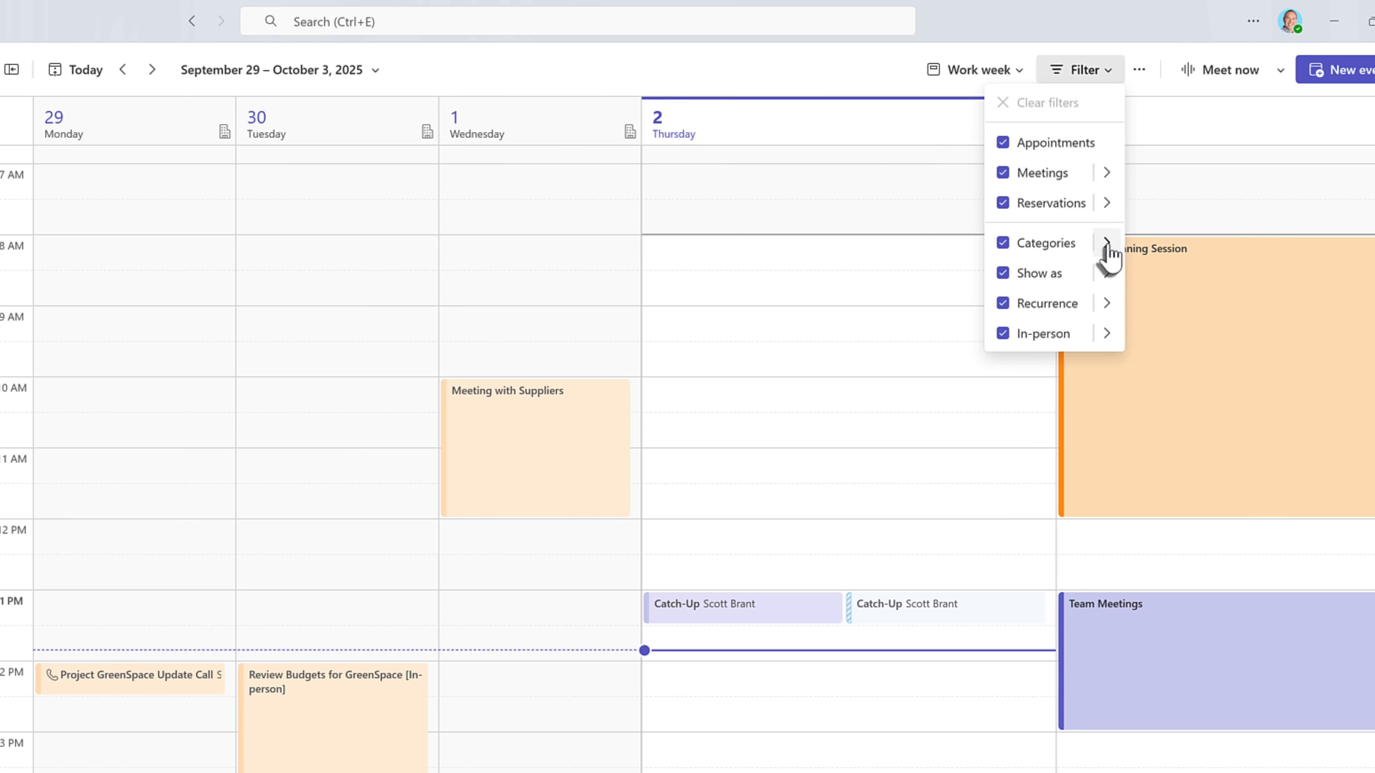
left_click(1107, 246)
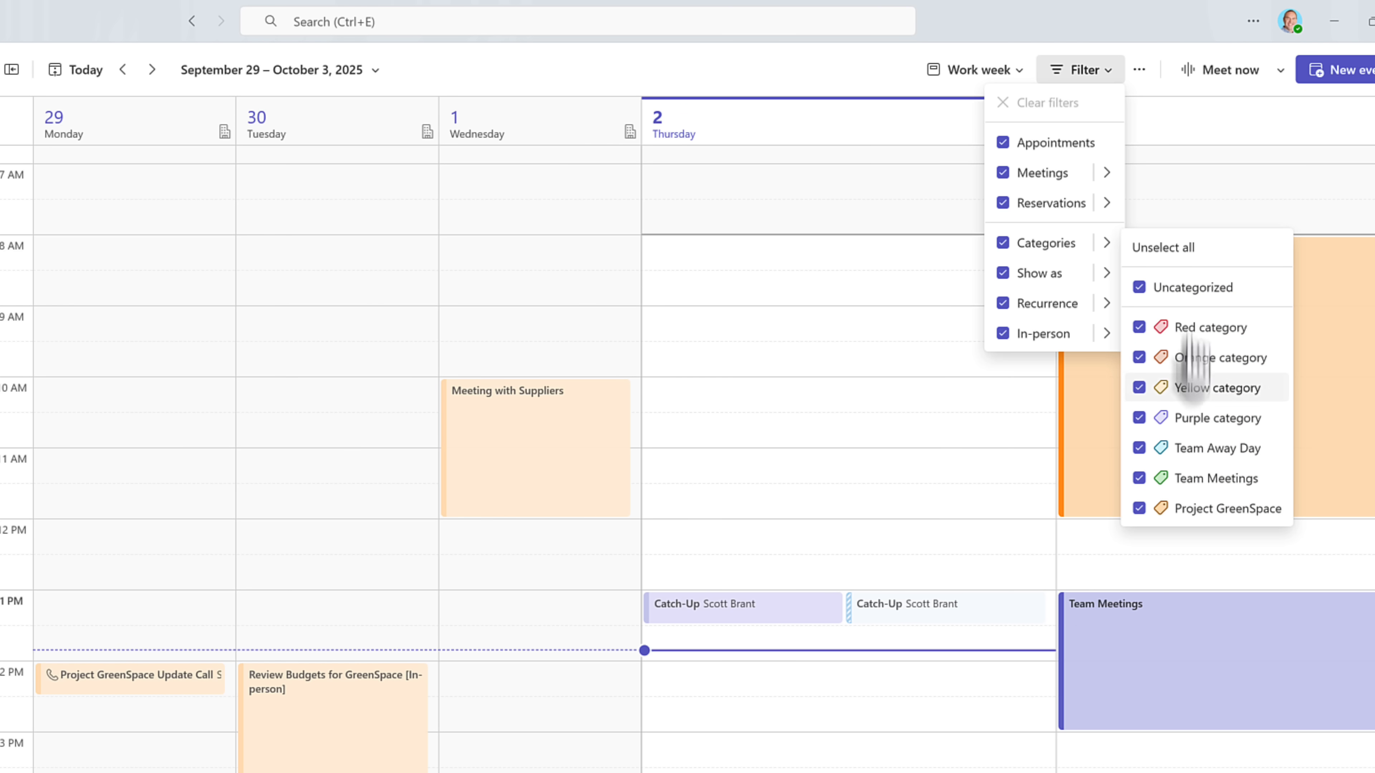
left_click(1194, 247)
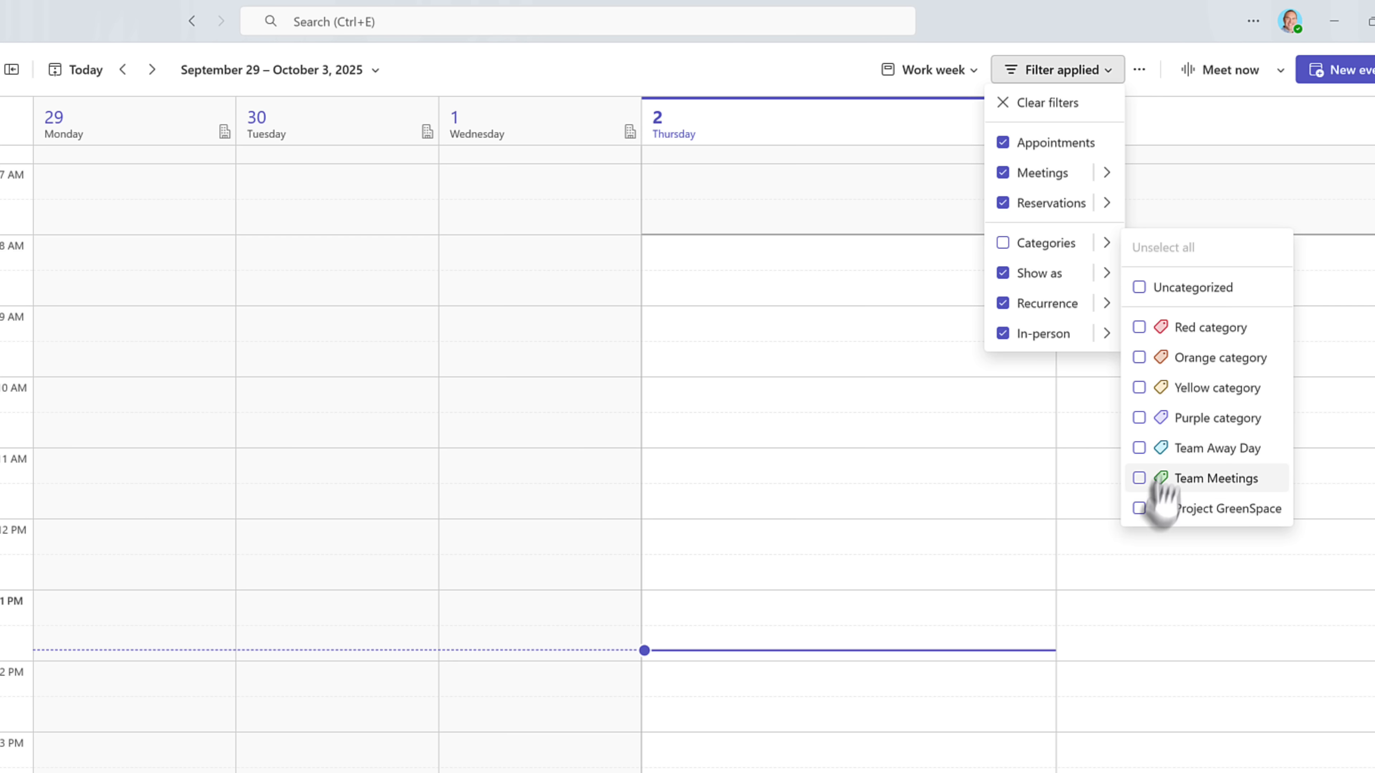
left_click(1139, 509)
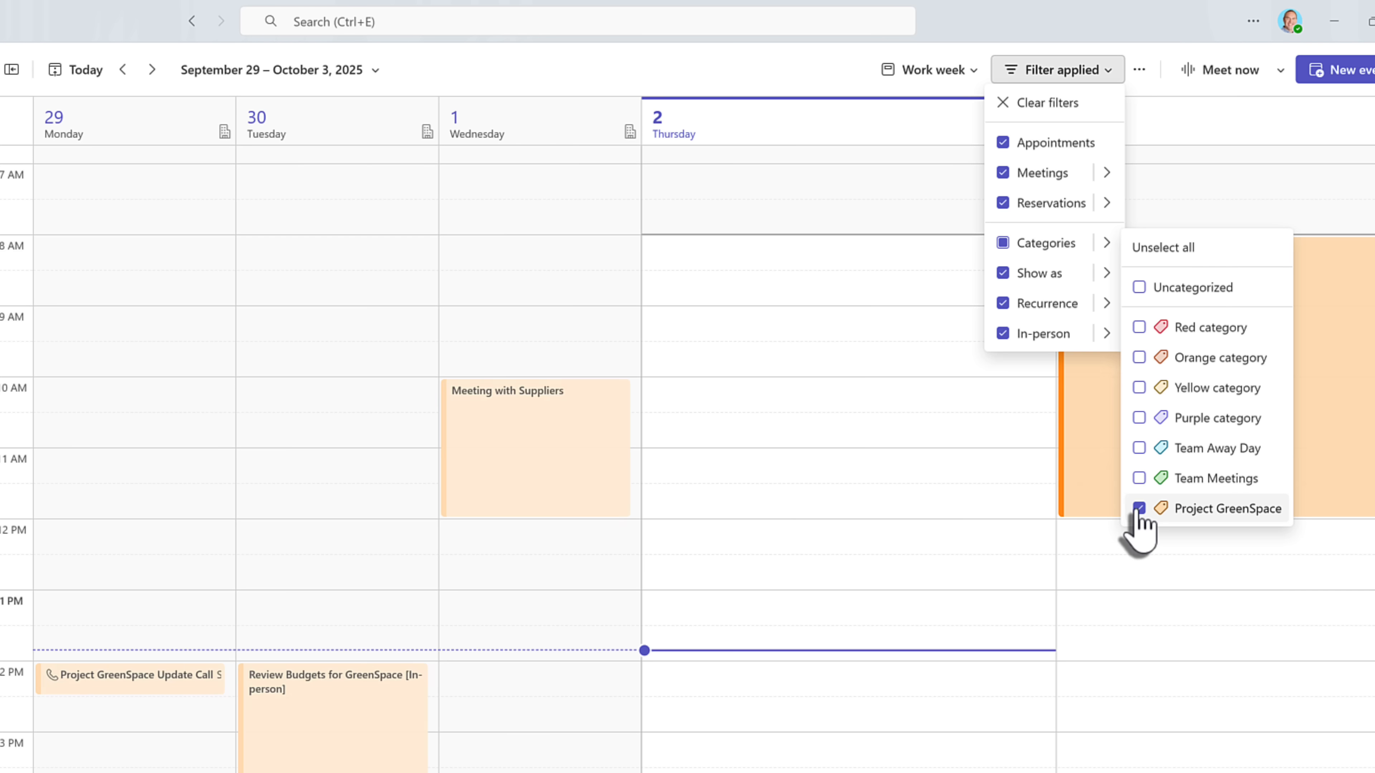
left_click(763, 295)
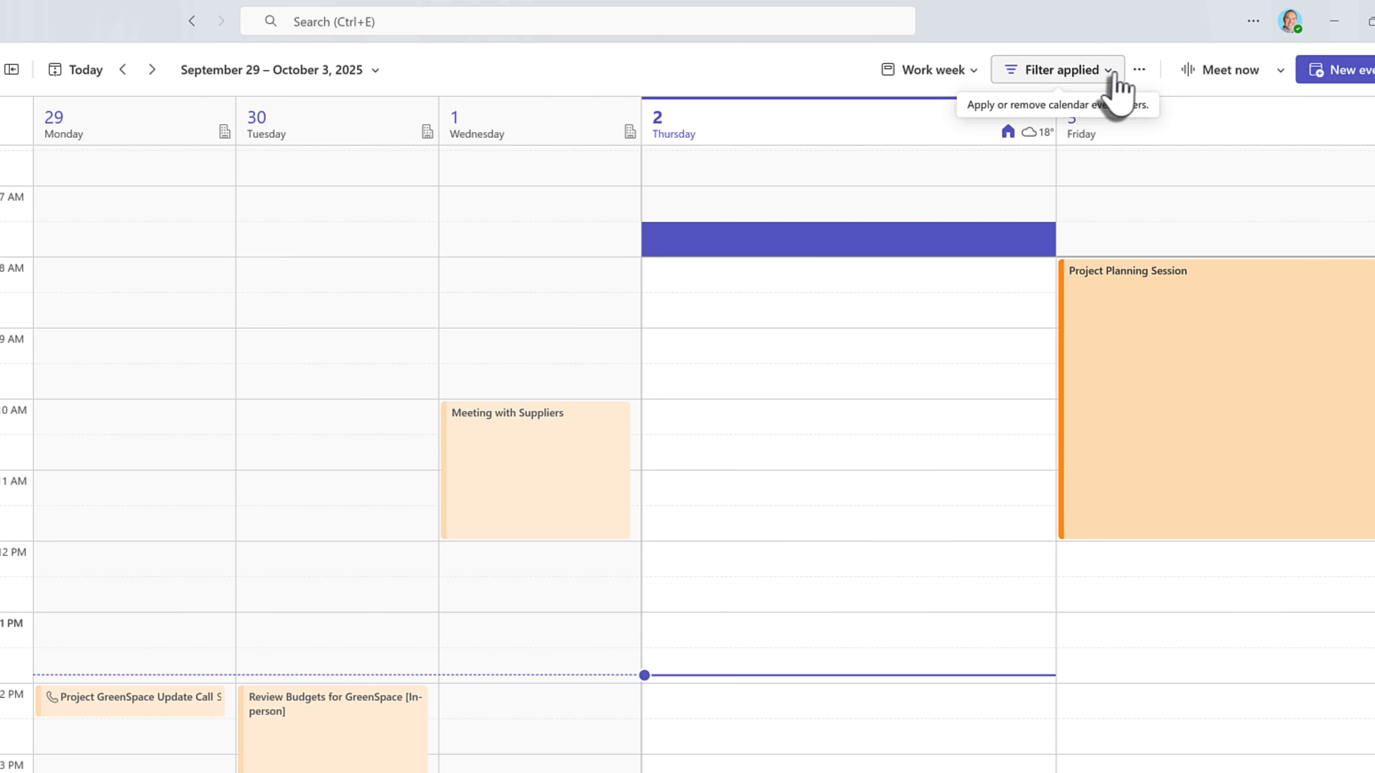
- Review the In-person and Recurrence filter options, then clear all calendar filters
left_click(1113, 75)
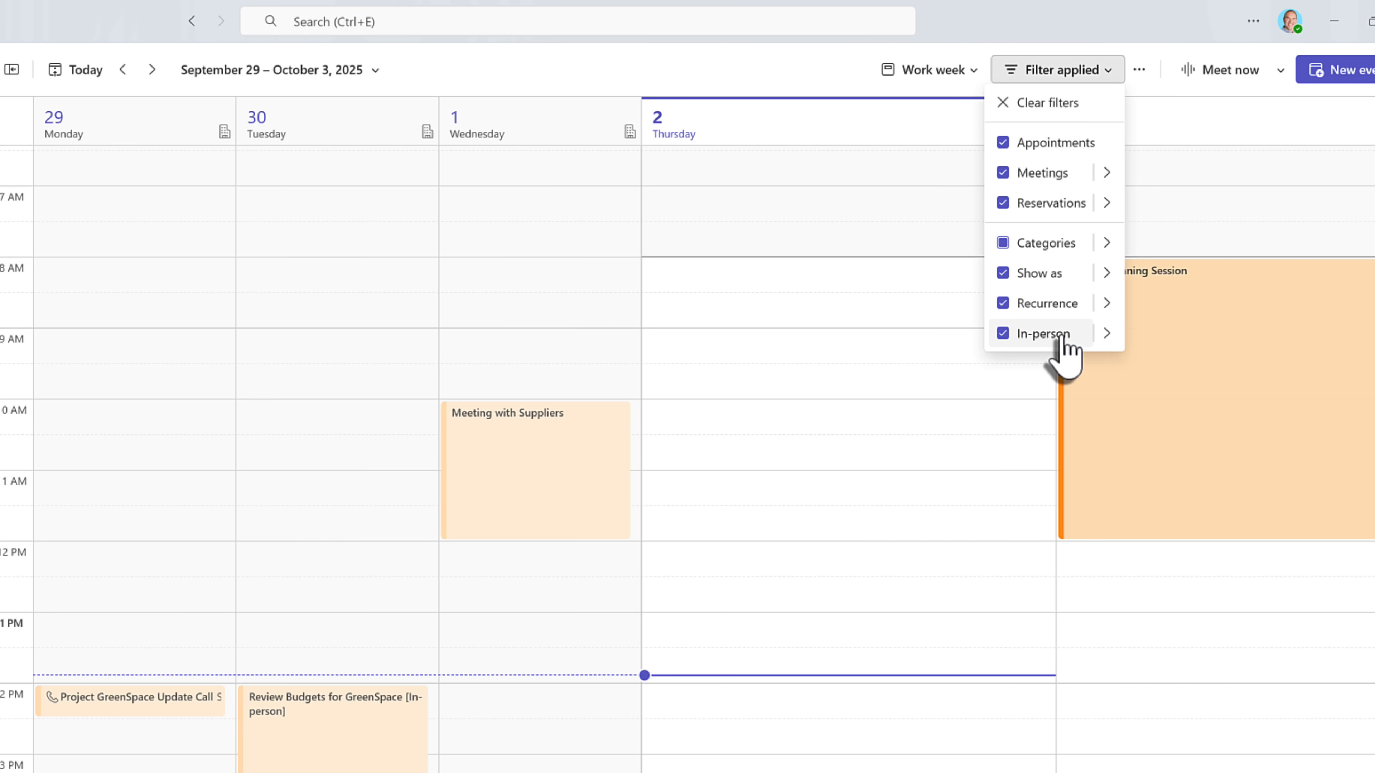
left_click(1104, 336)
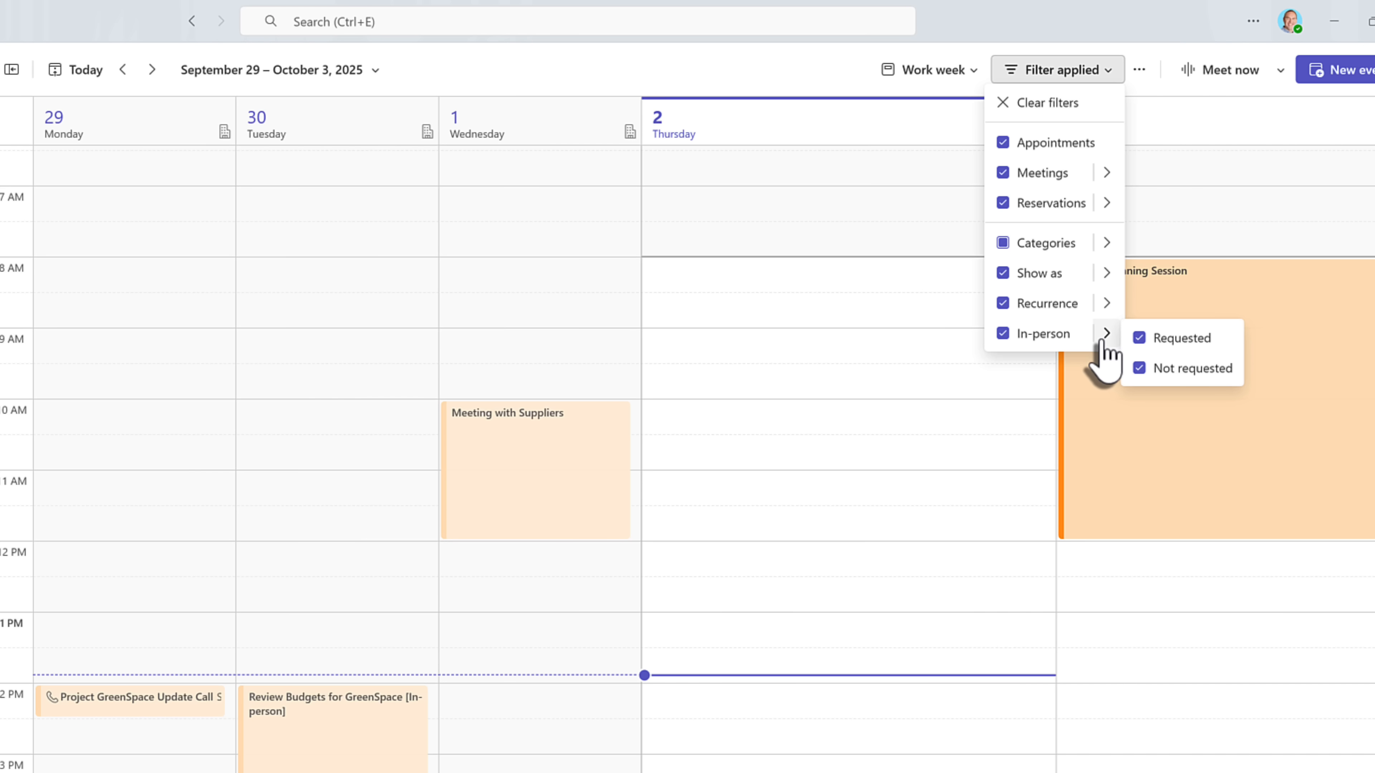
left_click(1105, 302)
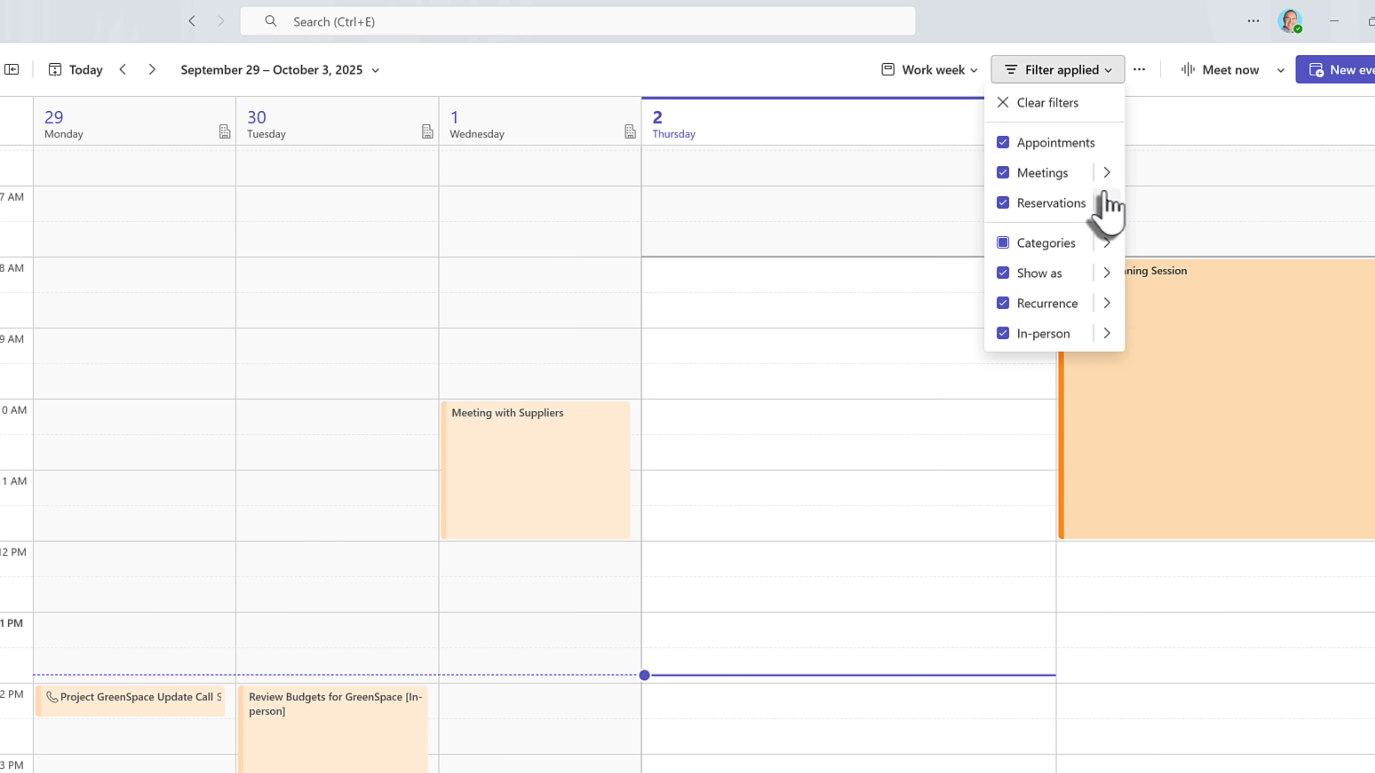
mouse_move(1103, 191)
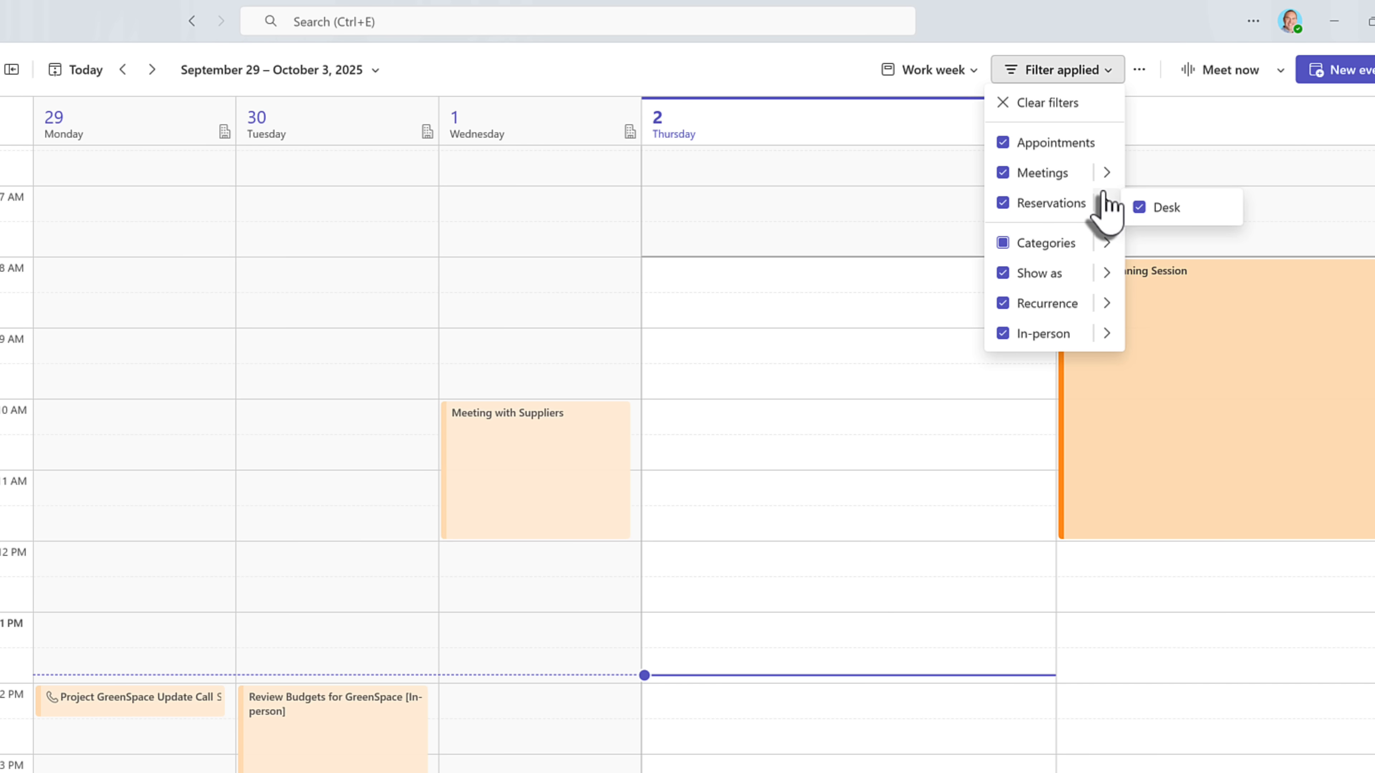
left_click(680, 306)
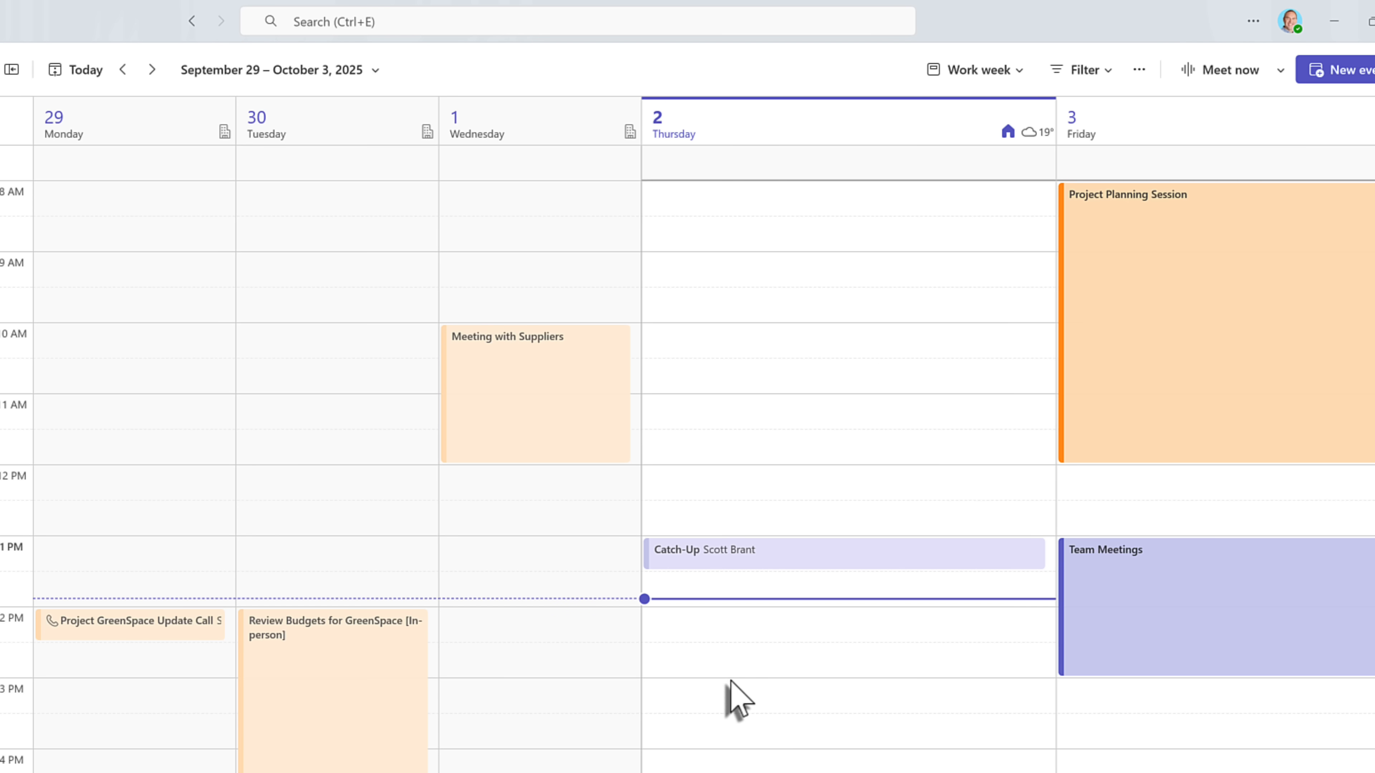
- Create a Thursday 3–4 PM event titled with the colleague's name
left_click_drag(725, 704, 726, 741)
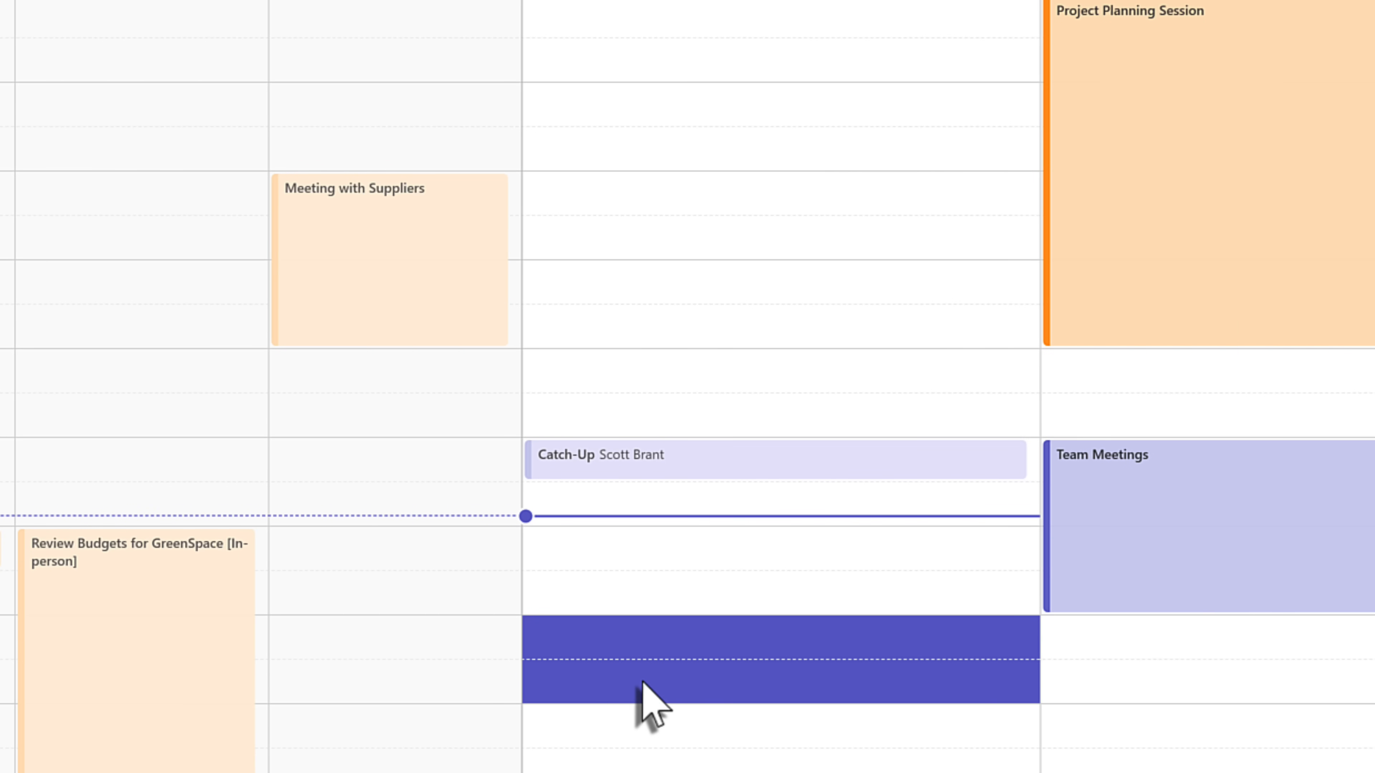
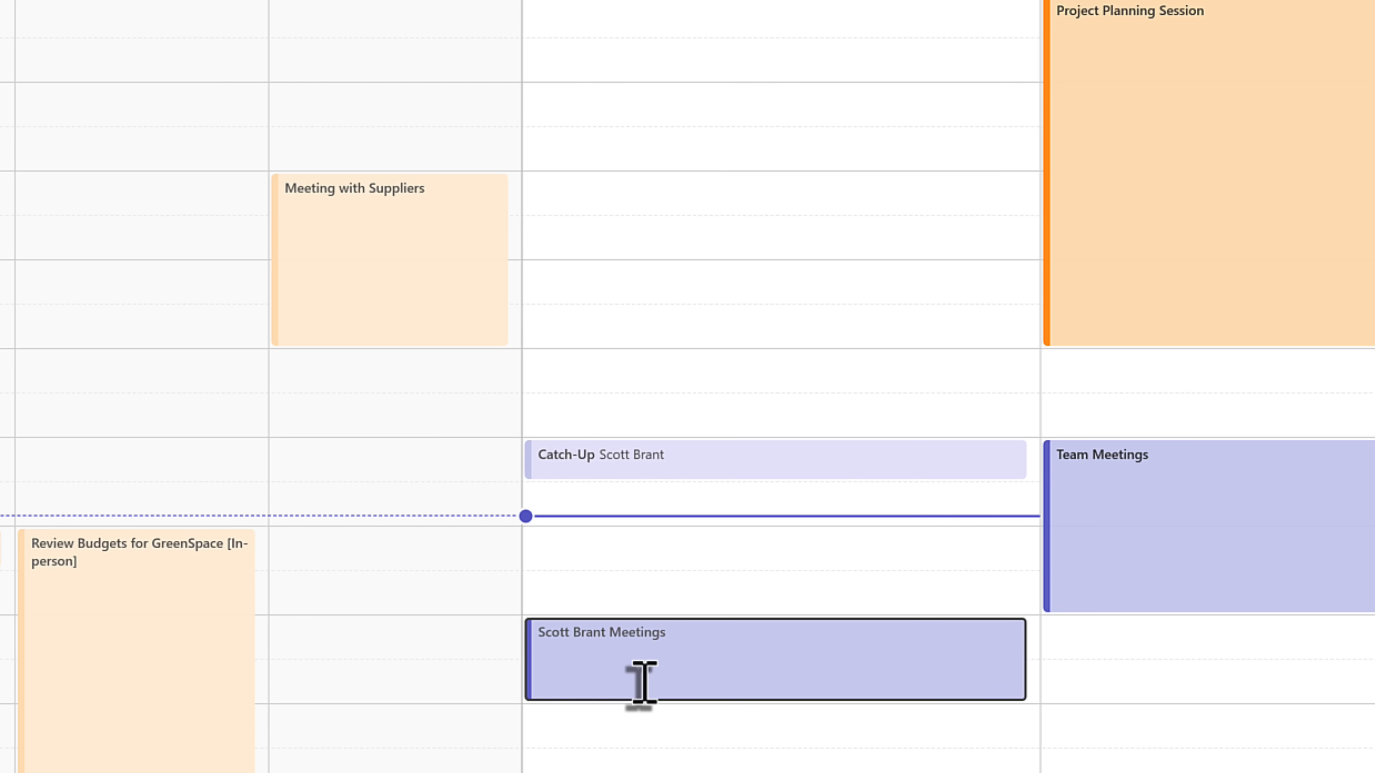
key("Return")
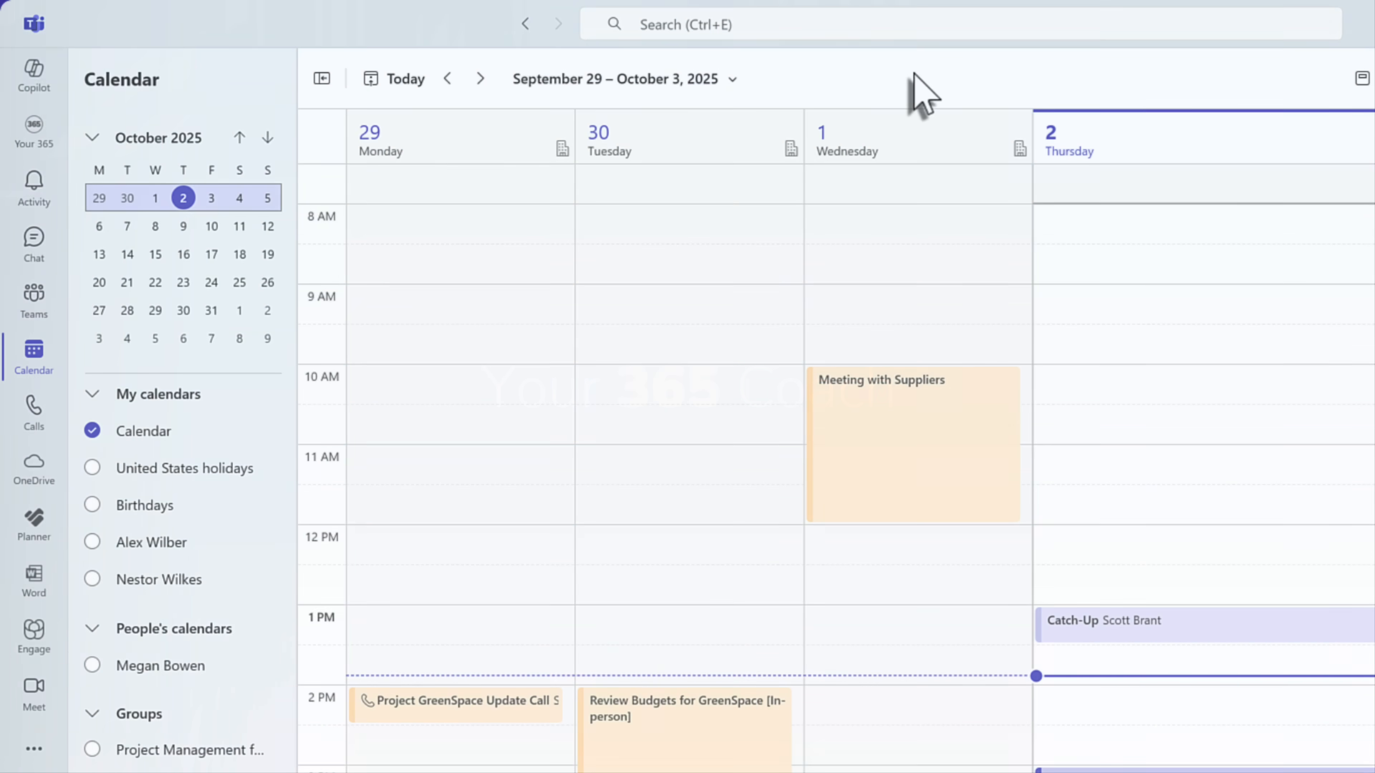
- Open the Workflows app from the View more apps list
left_click(24, 758)
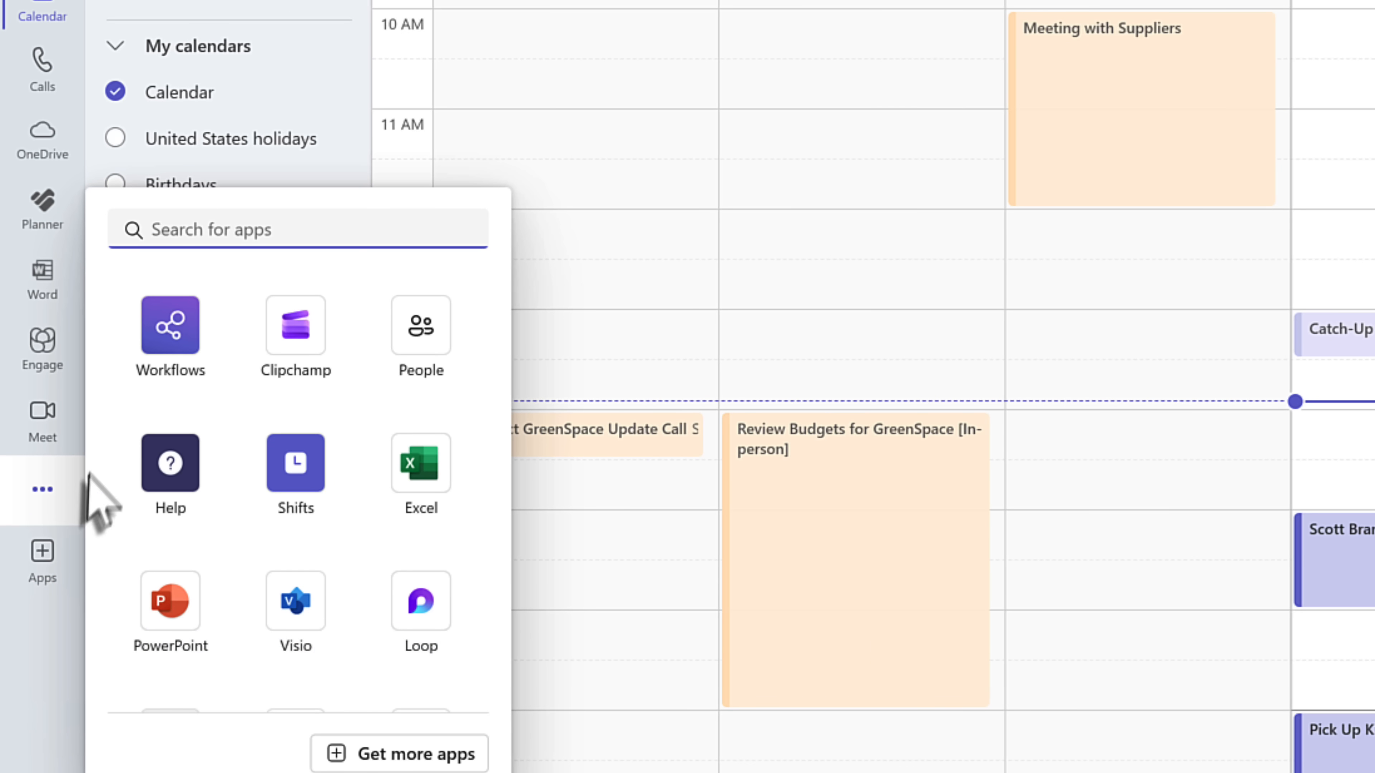
left_click(168, 373)
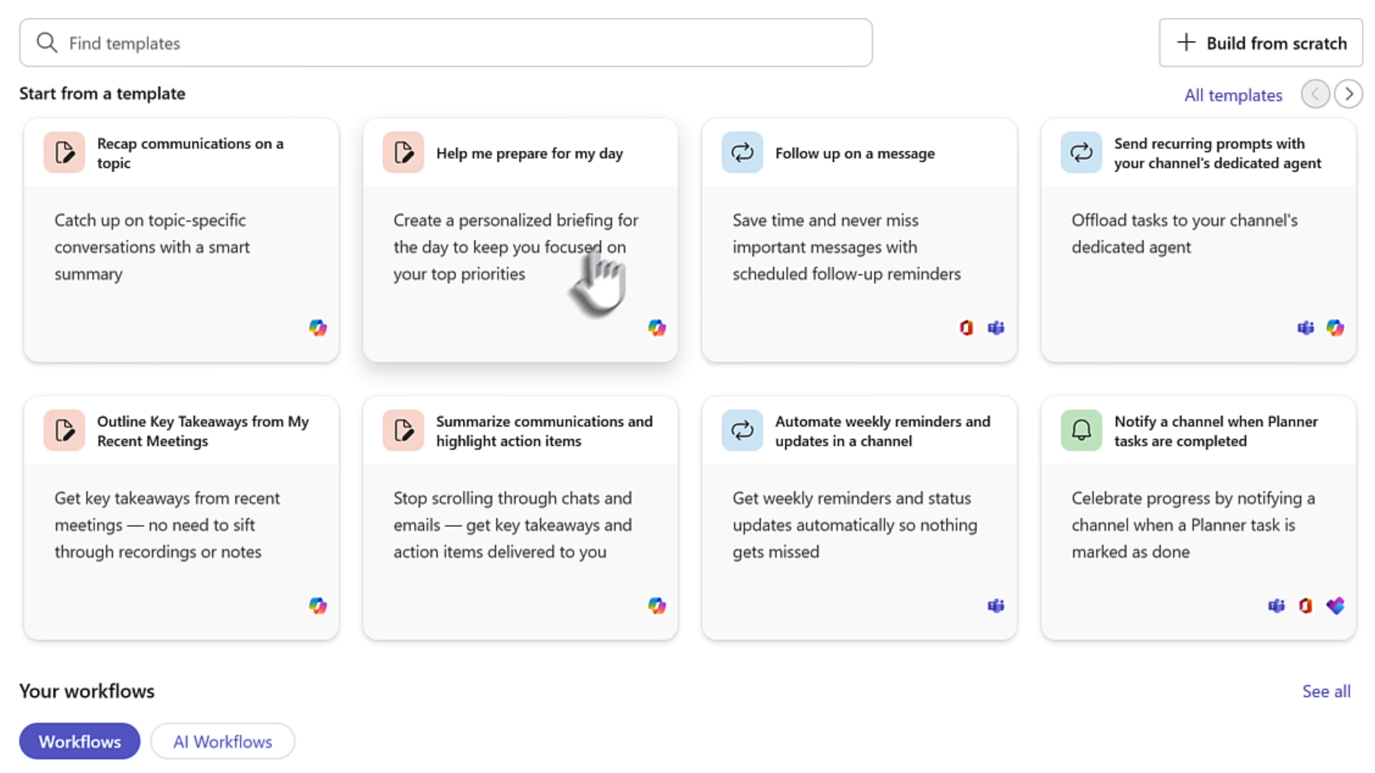
- Set up the summarize-communications workflow for Project GreenSpace over the last month, delivered in Teams
left_click(209, 246)
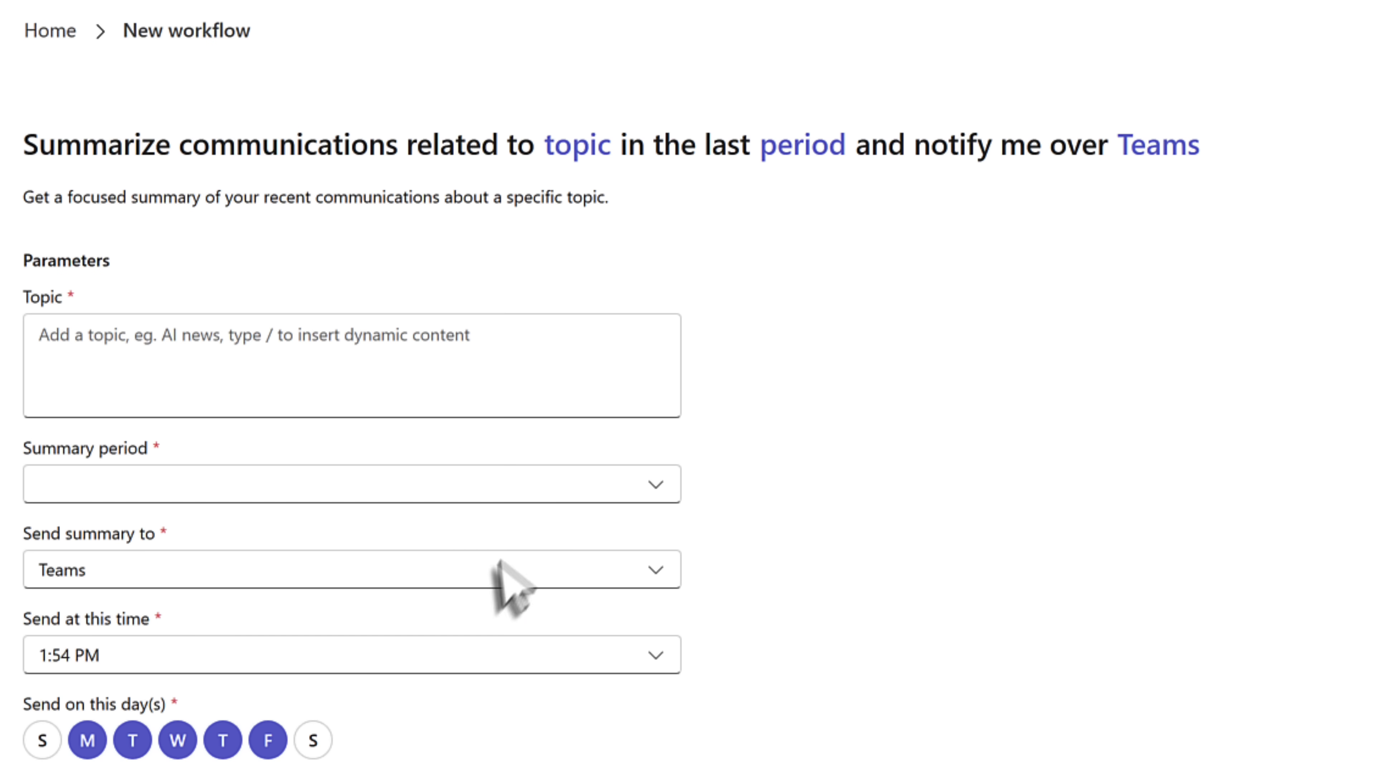
left_click(490, 575)
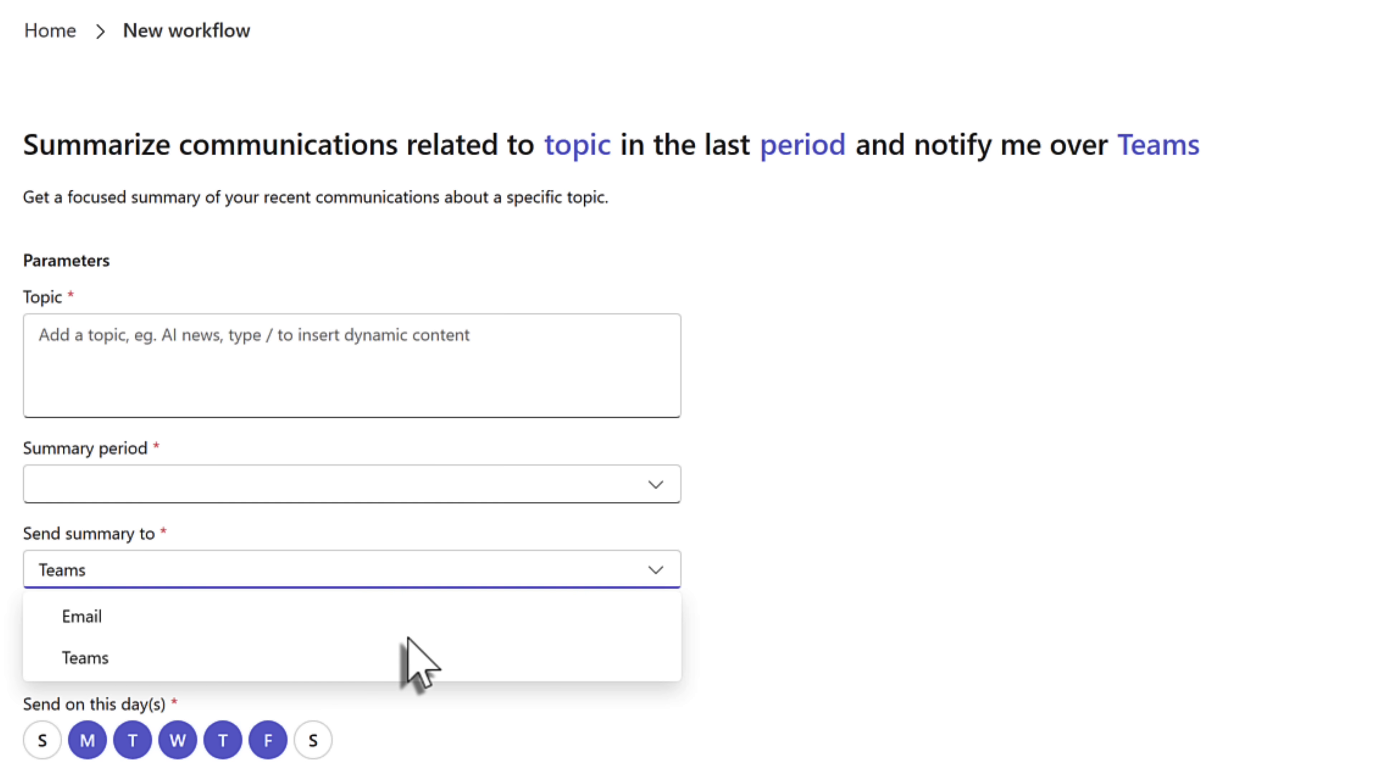
left_click(352, 374)
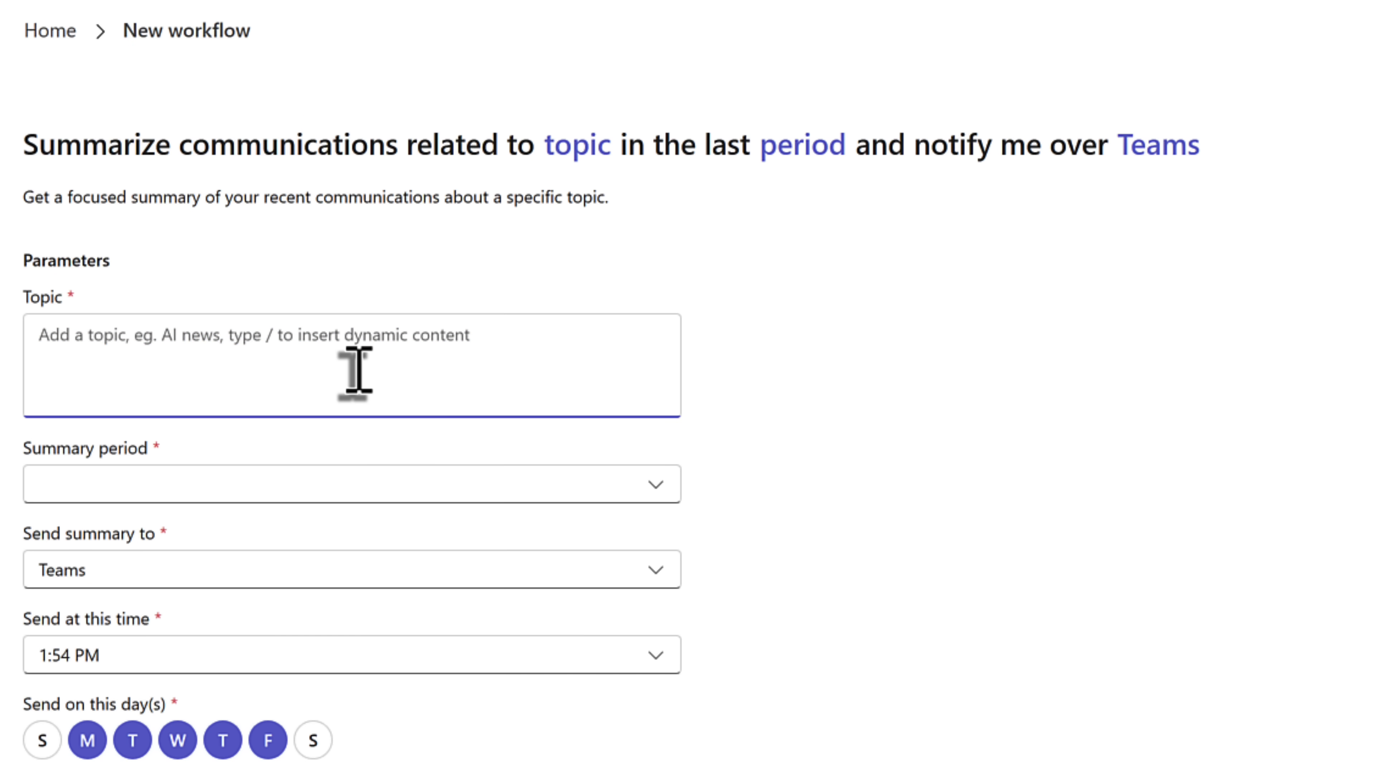
left_click(324, 487)
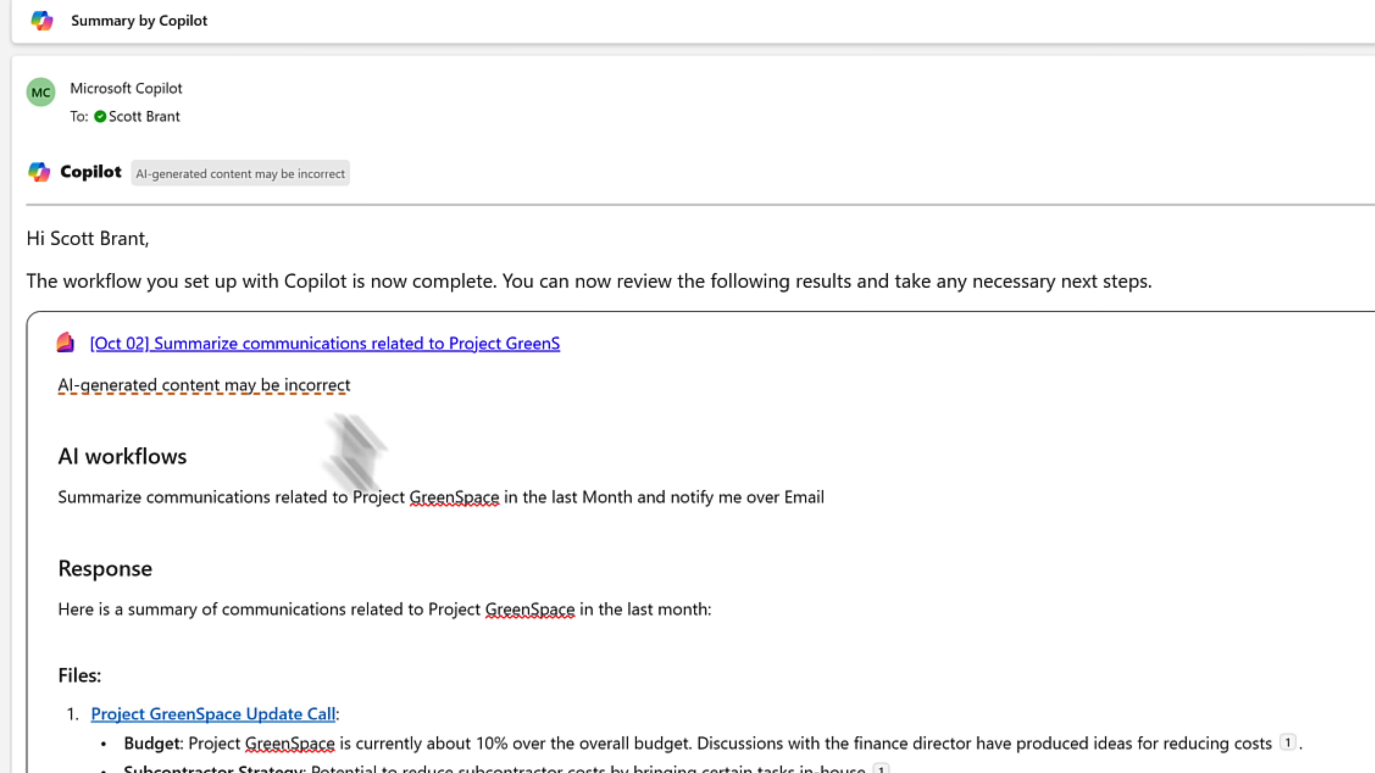
- Scroll through the Loop card of the Project GreenSpace Copilot summary
scroll(1059, 572, "down", 3)
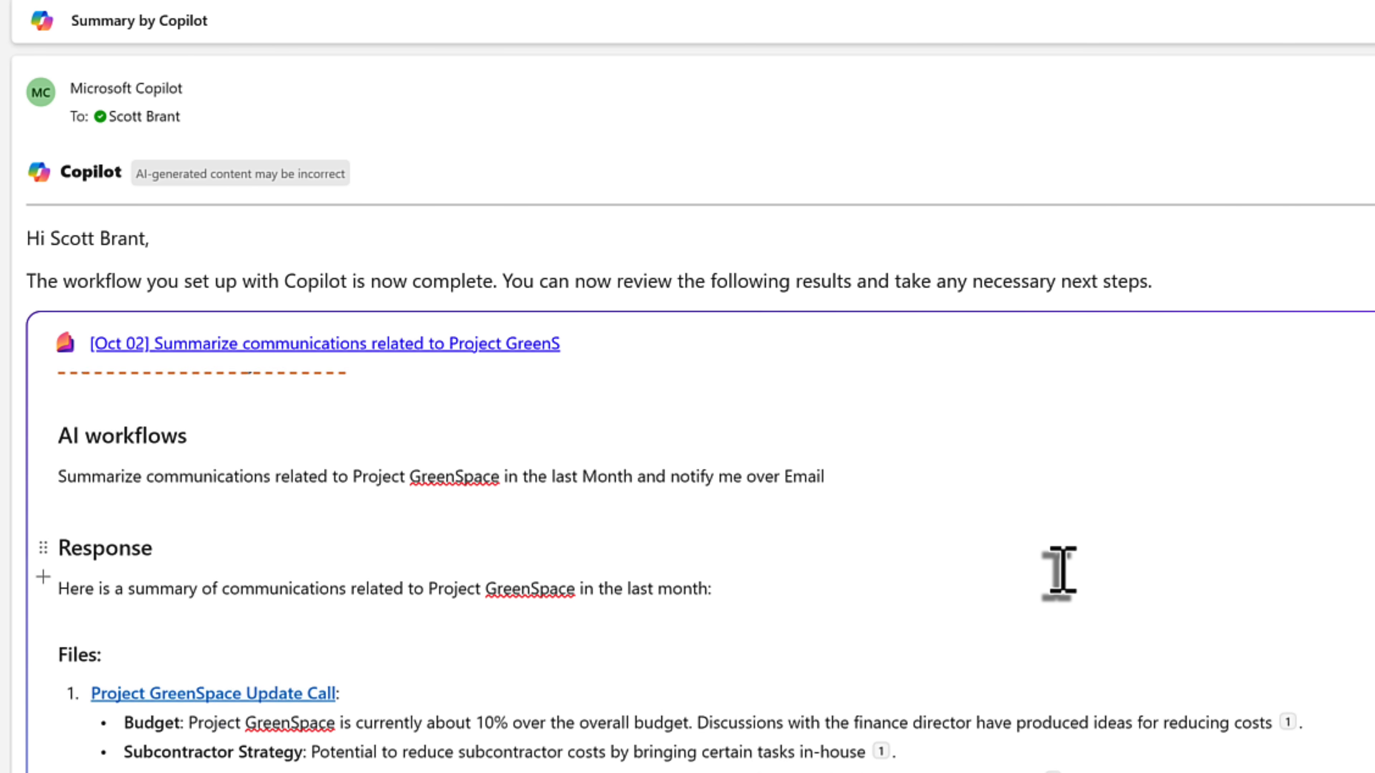
scroll(1059, 572, "down", 2)
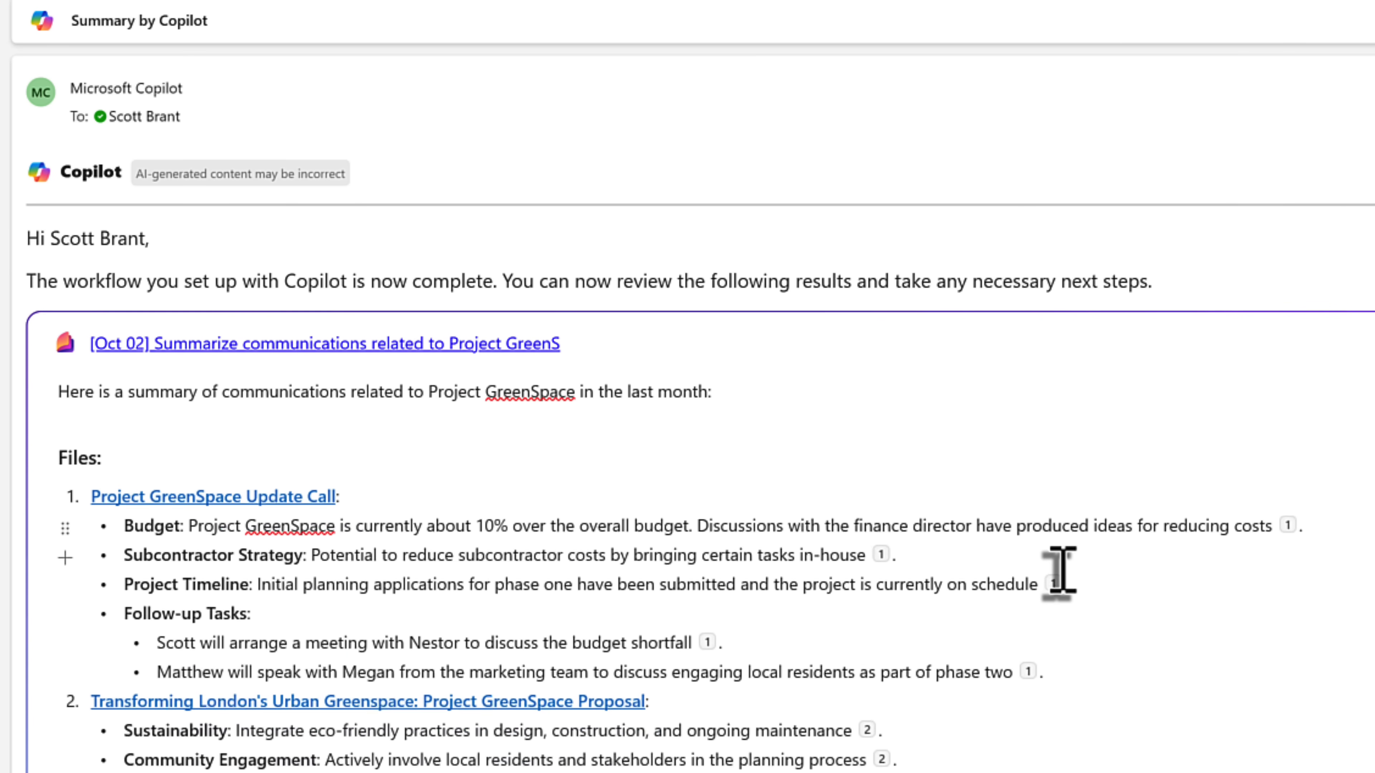
scroll(1060, 571, "down", 2)
scroll(1060, 571, "down", 6)
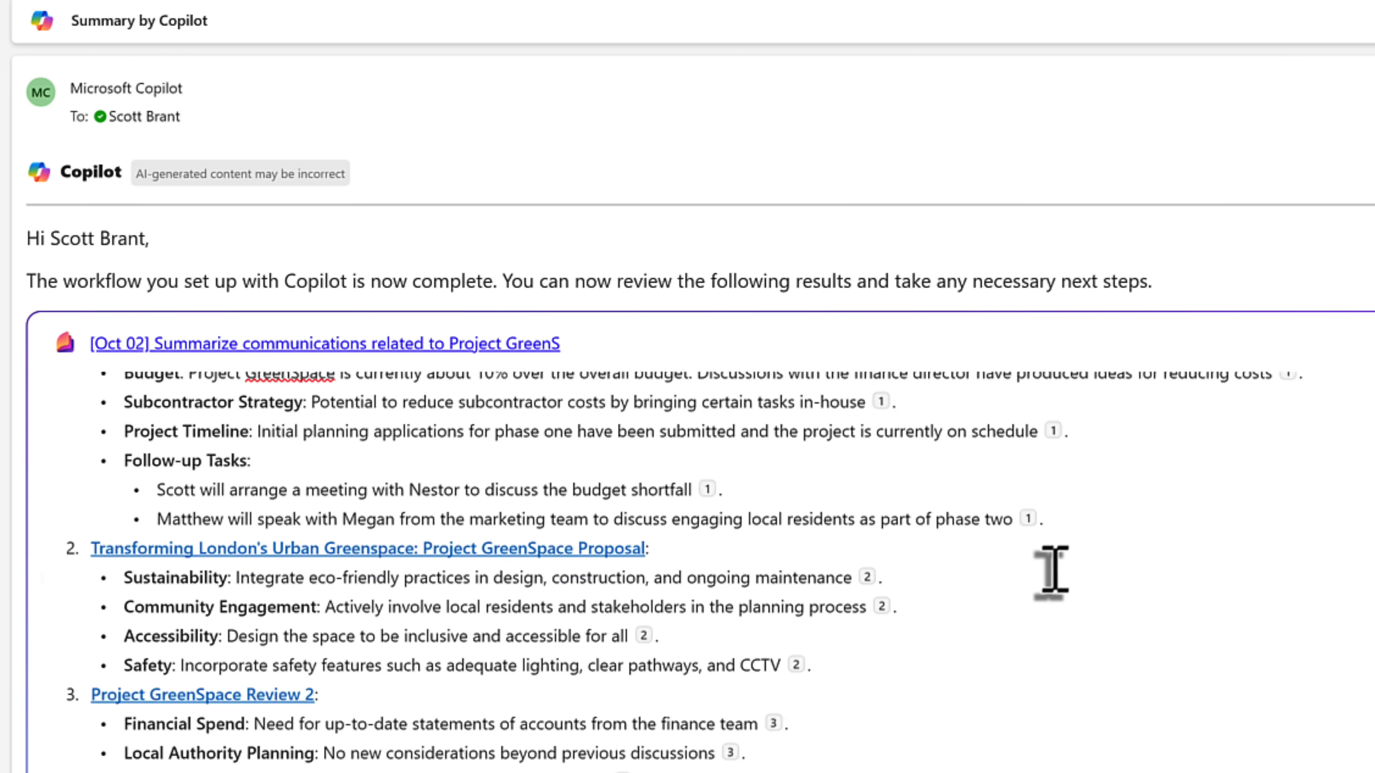
scroll(1052, 573, "down", 5)
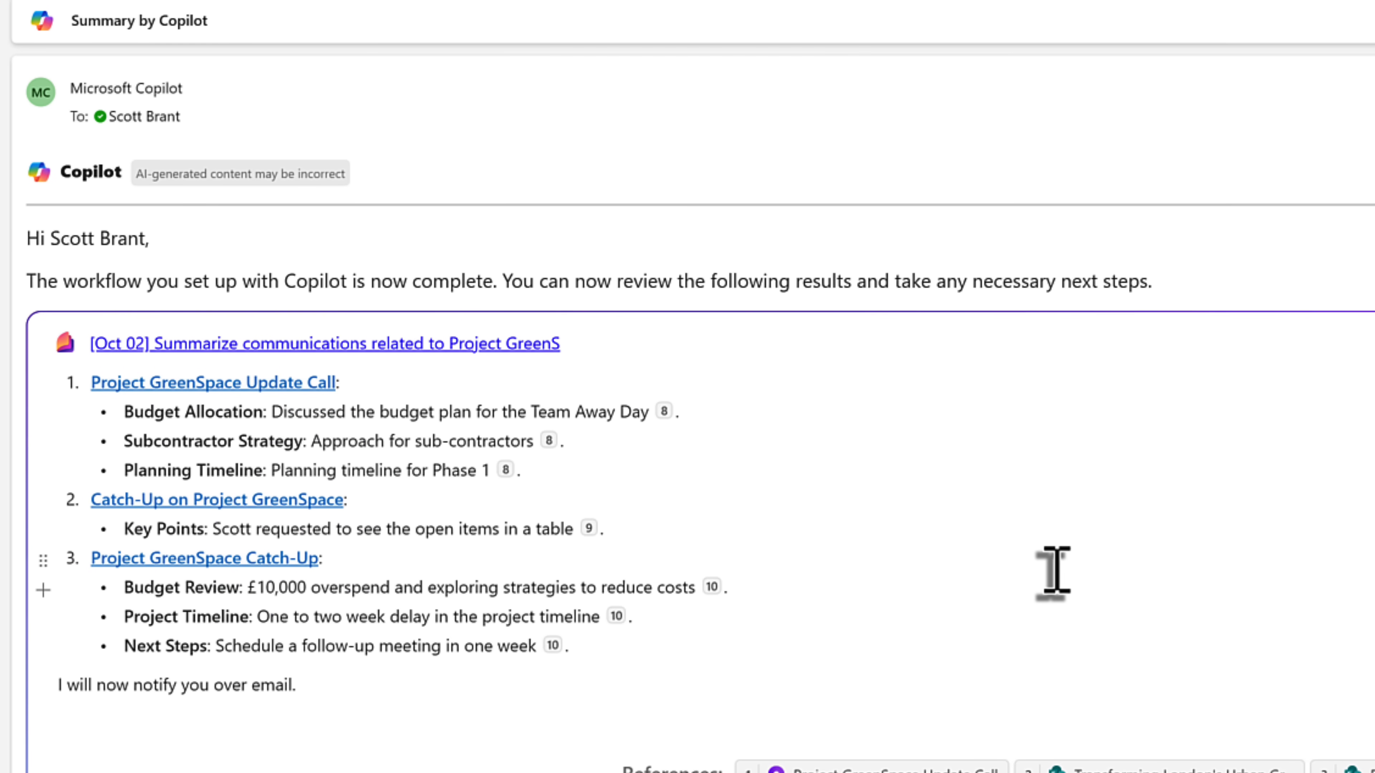
scroll(1054, 573, "up", 5)
scroll(1054, 572, "up", 5)
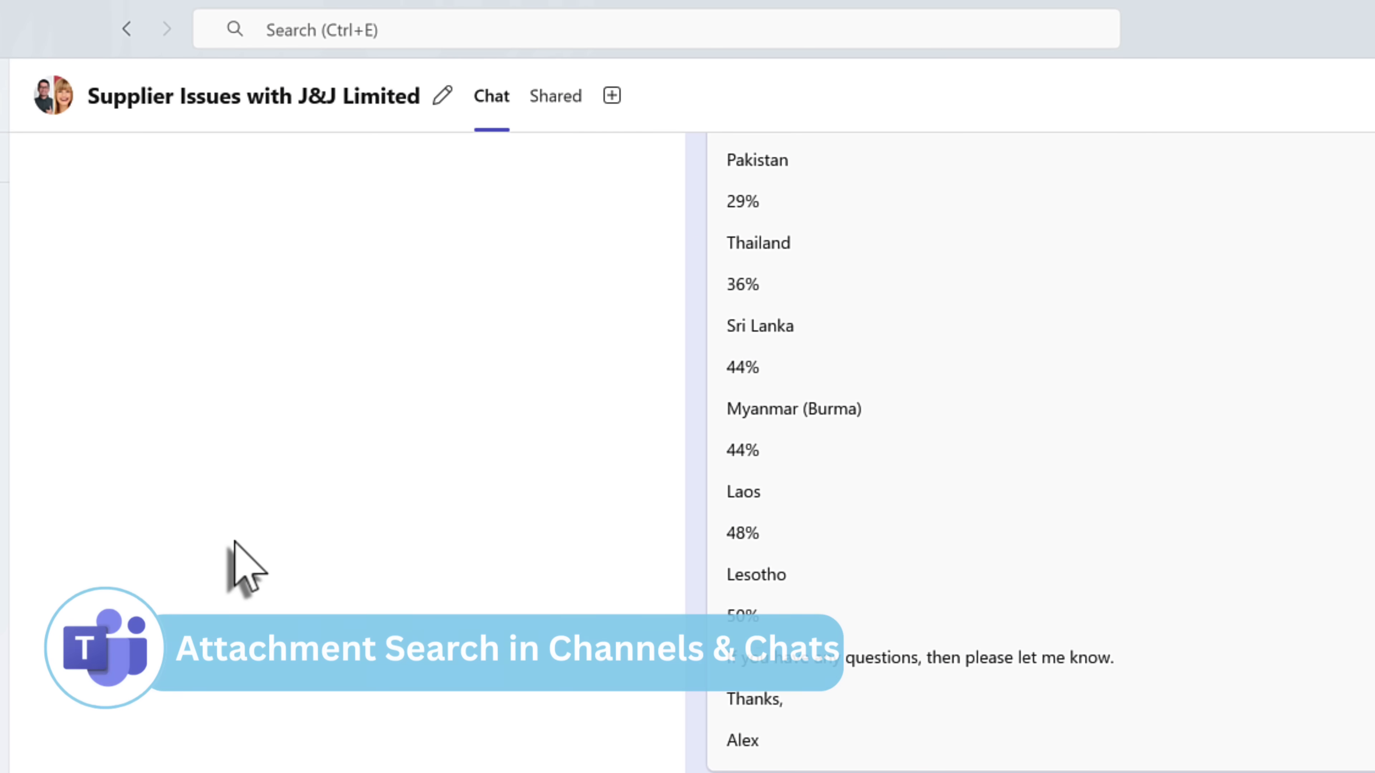
- Filter this chat's messages to attachments and jump to the Invoice Tracker.xlsx message
left_click(358, 43)
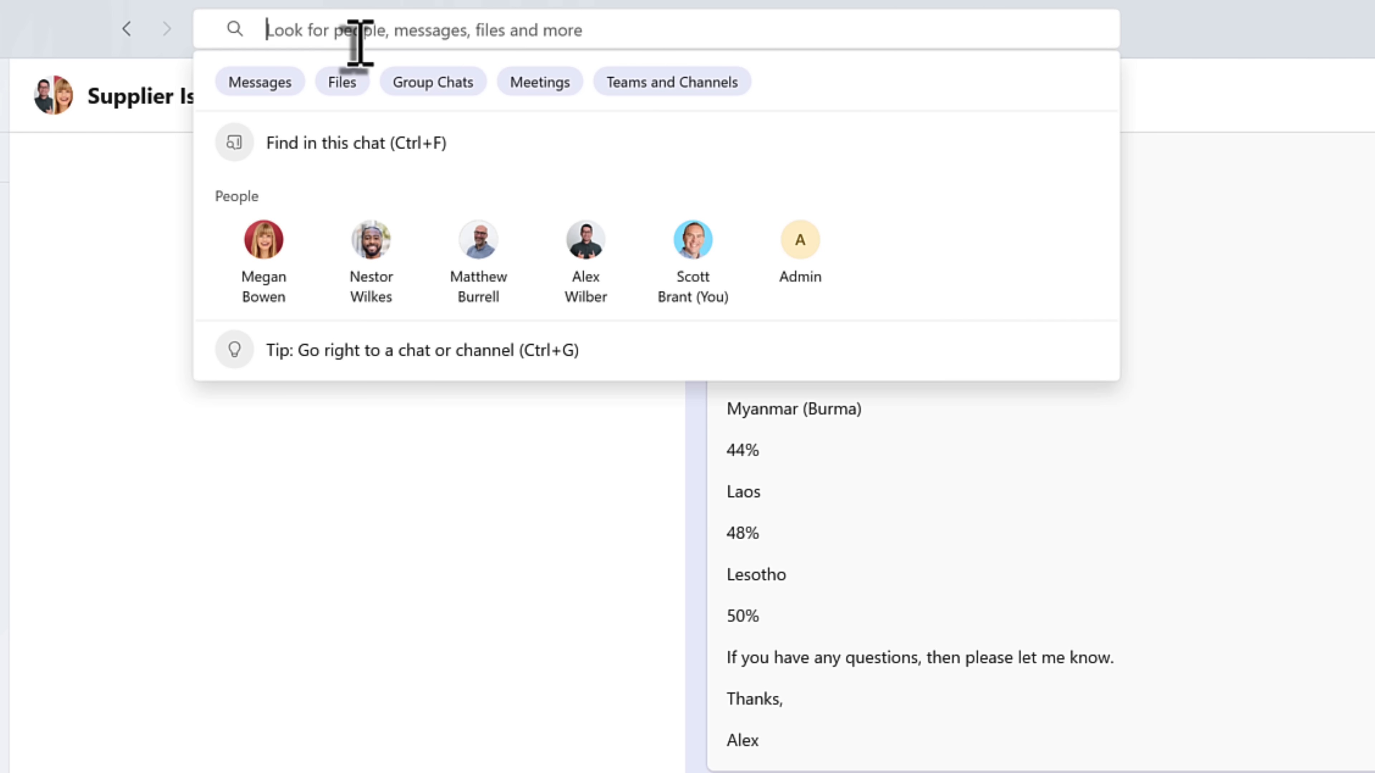
left_click(379, 554)
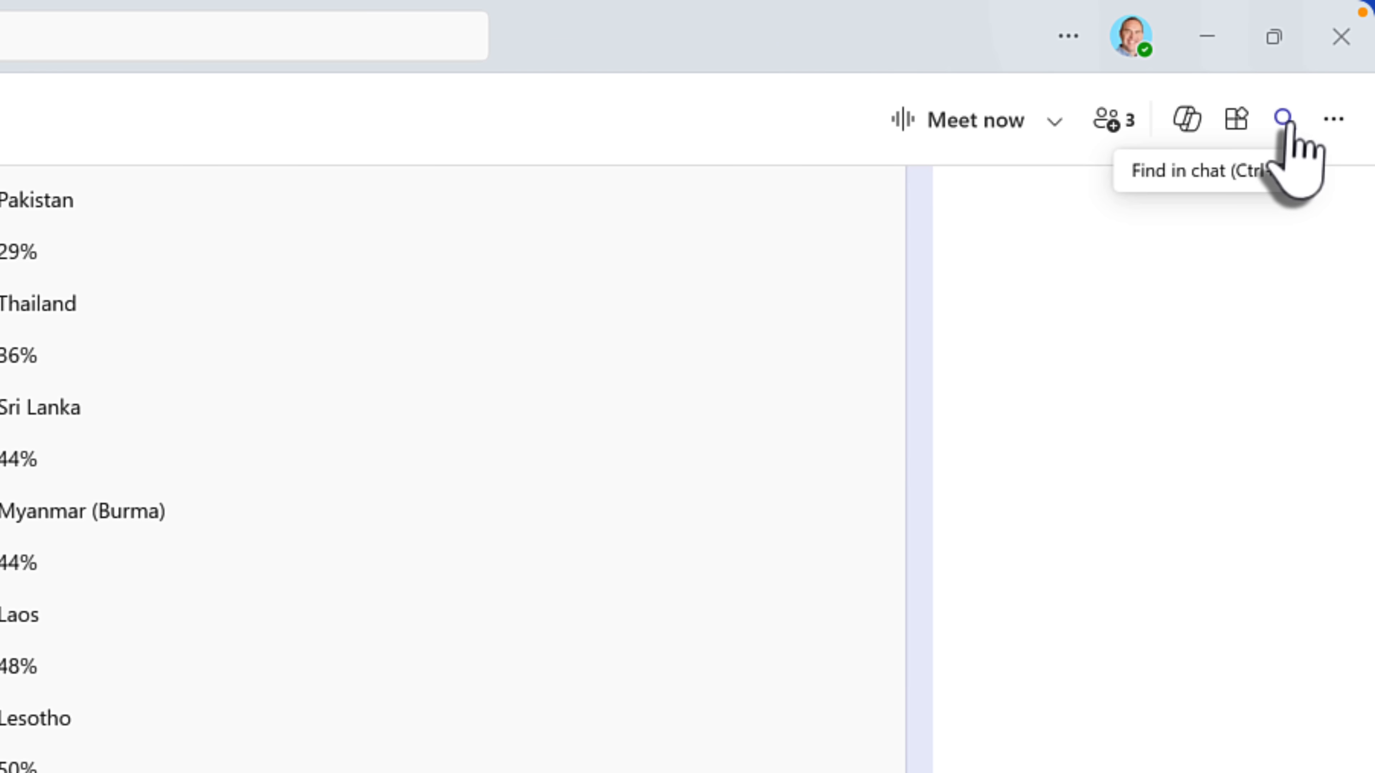
left_click(1284, 119)
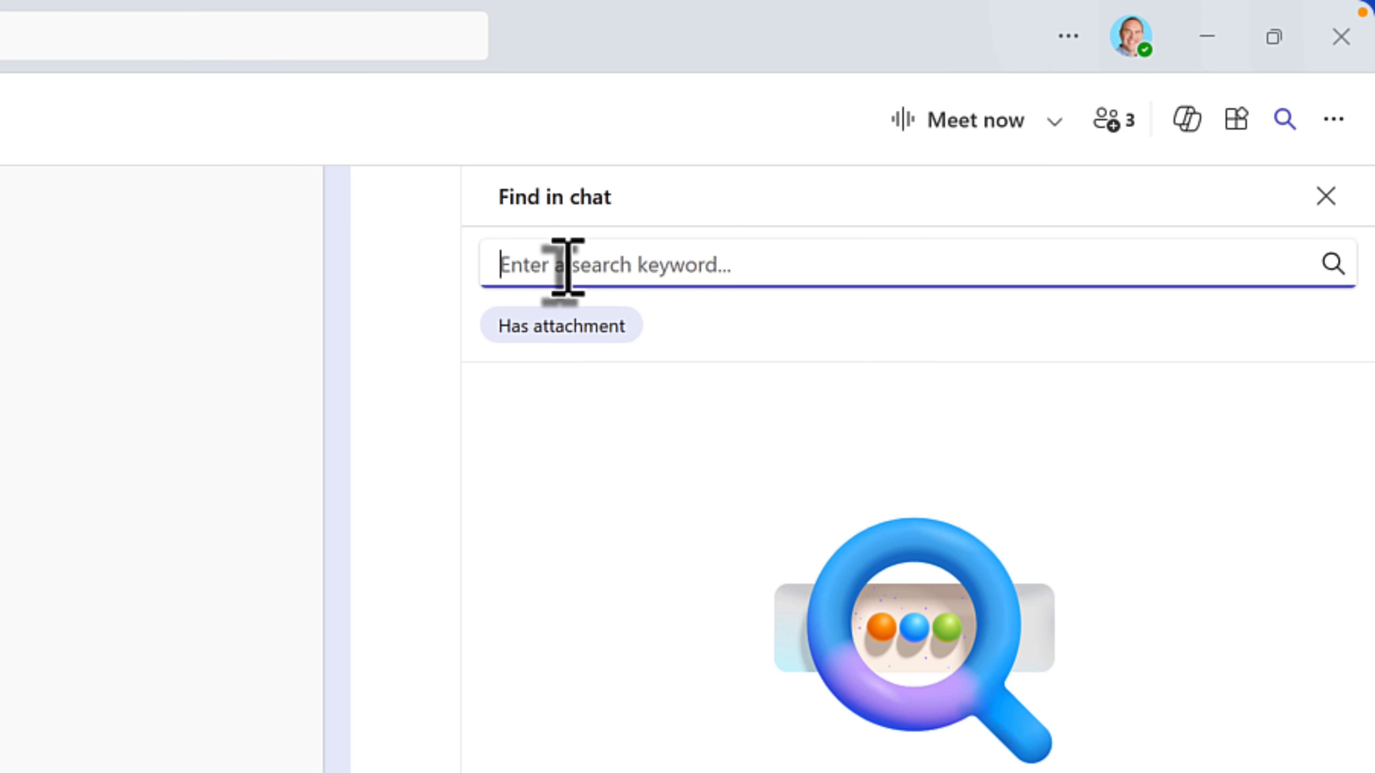
left_click(547, 327)
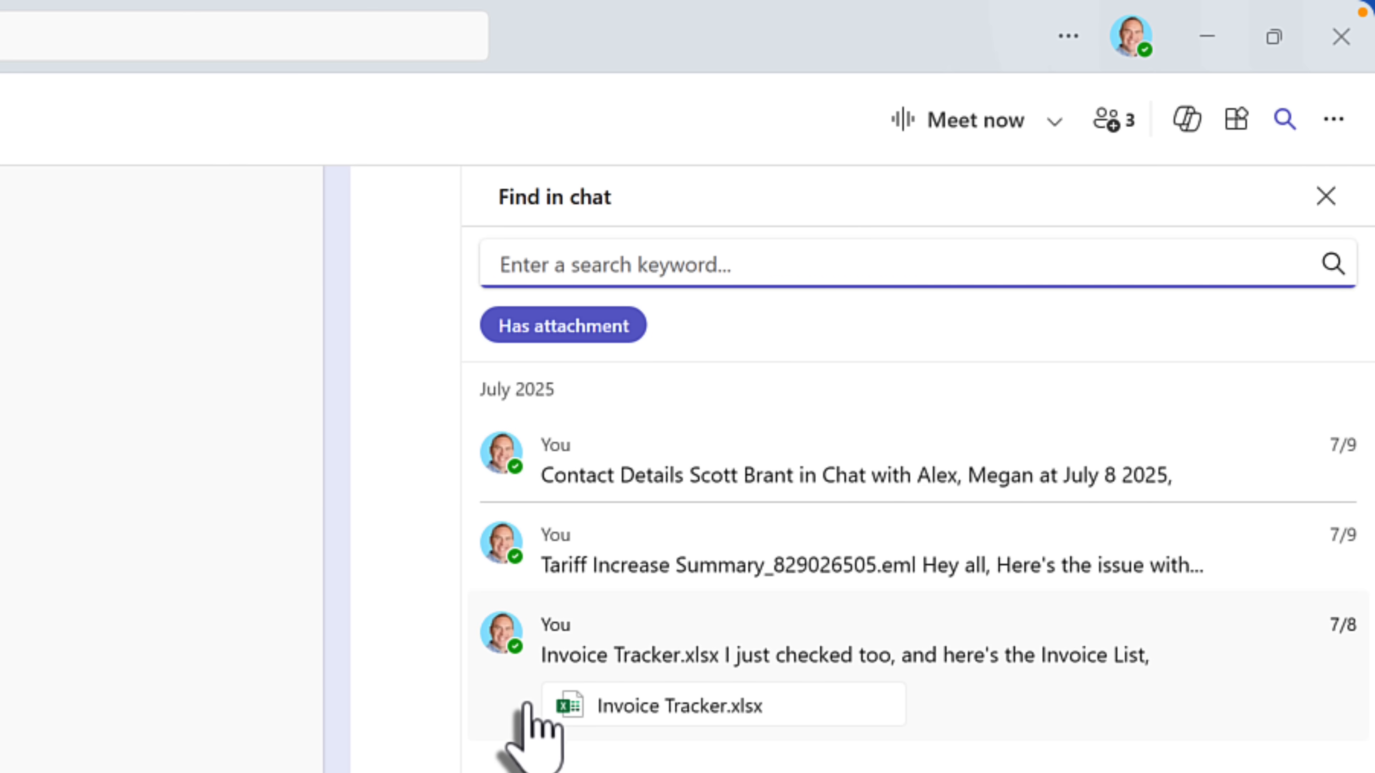
left_click(513, 704)
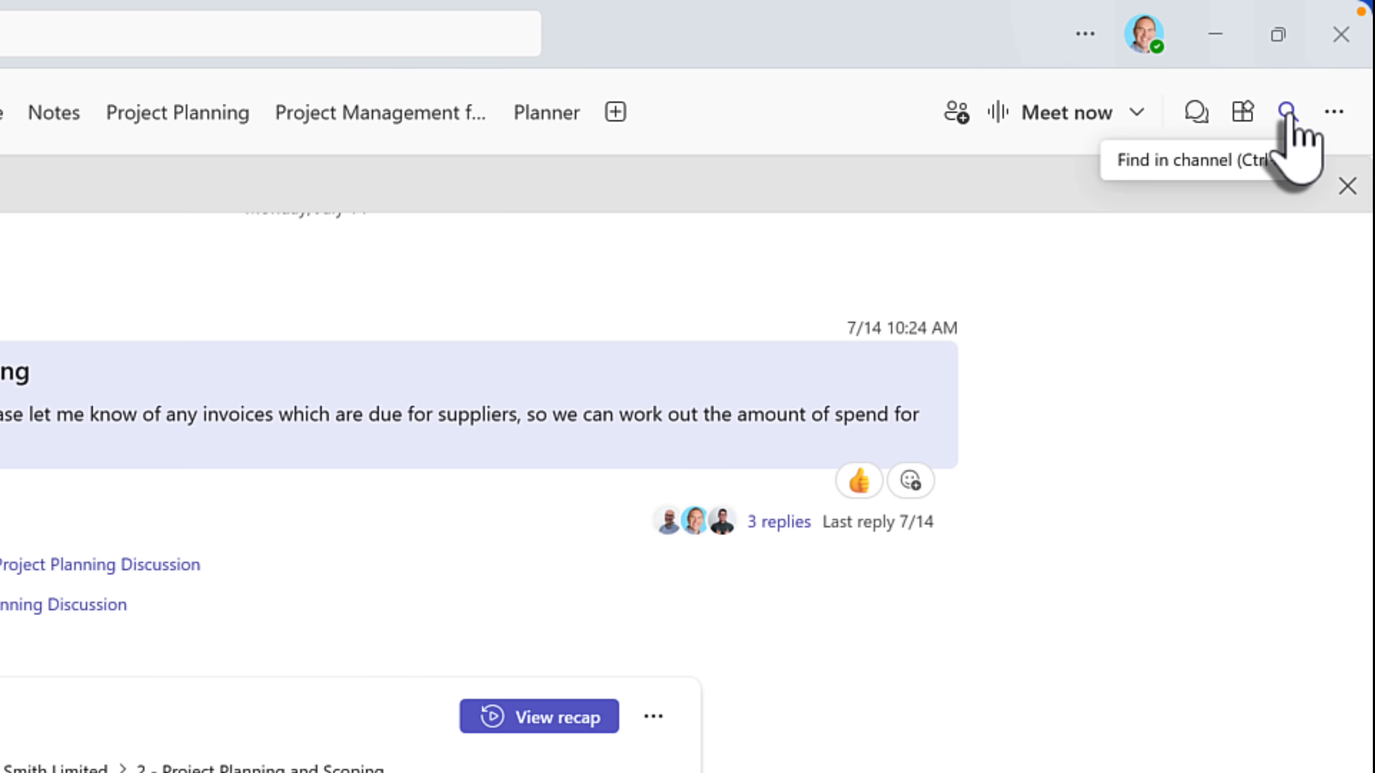
- Filter channel posts to attachments and open the Digital Marketing Optimisation proposal post
left_click(1289, 114)
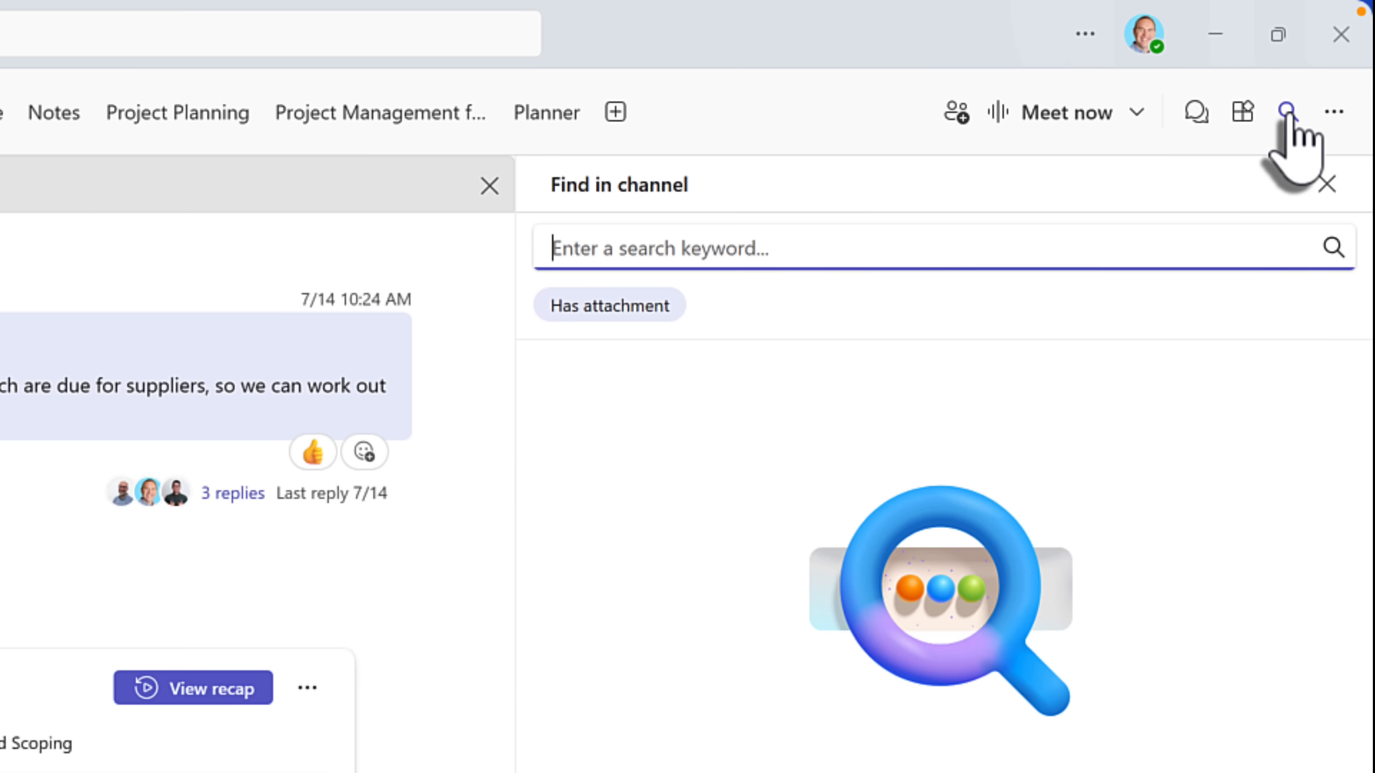
left_click(629, 311)
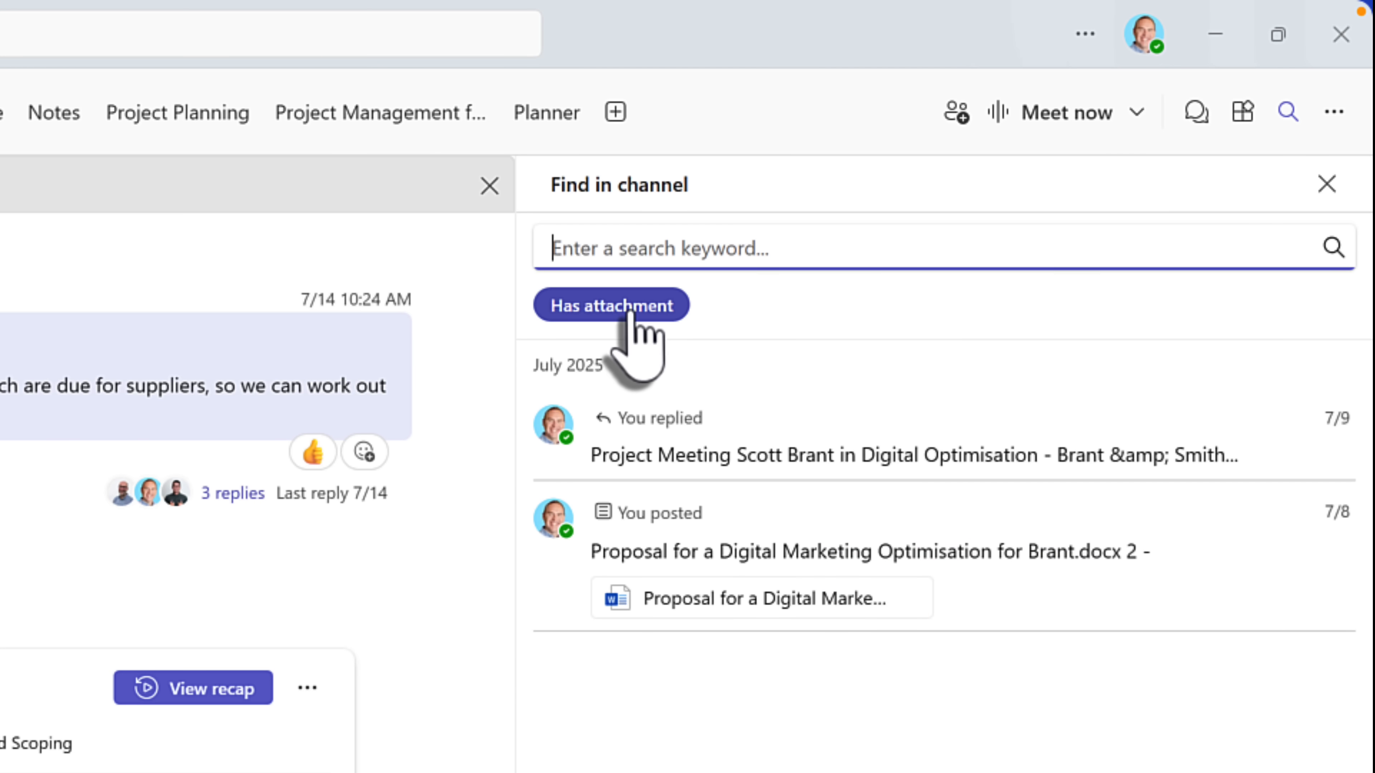
left_click(636, 524)
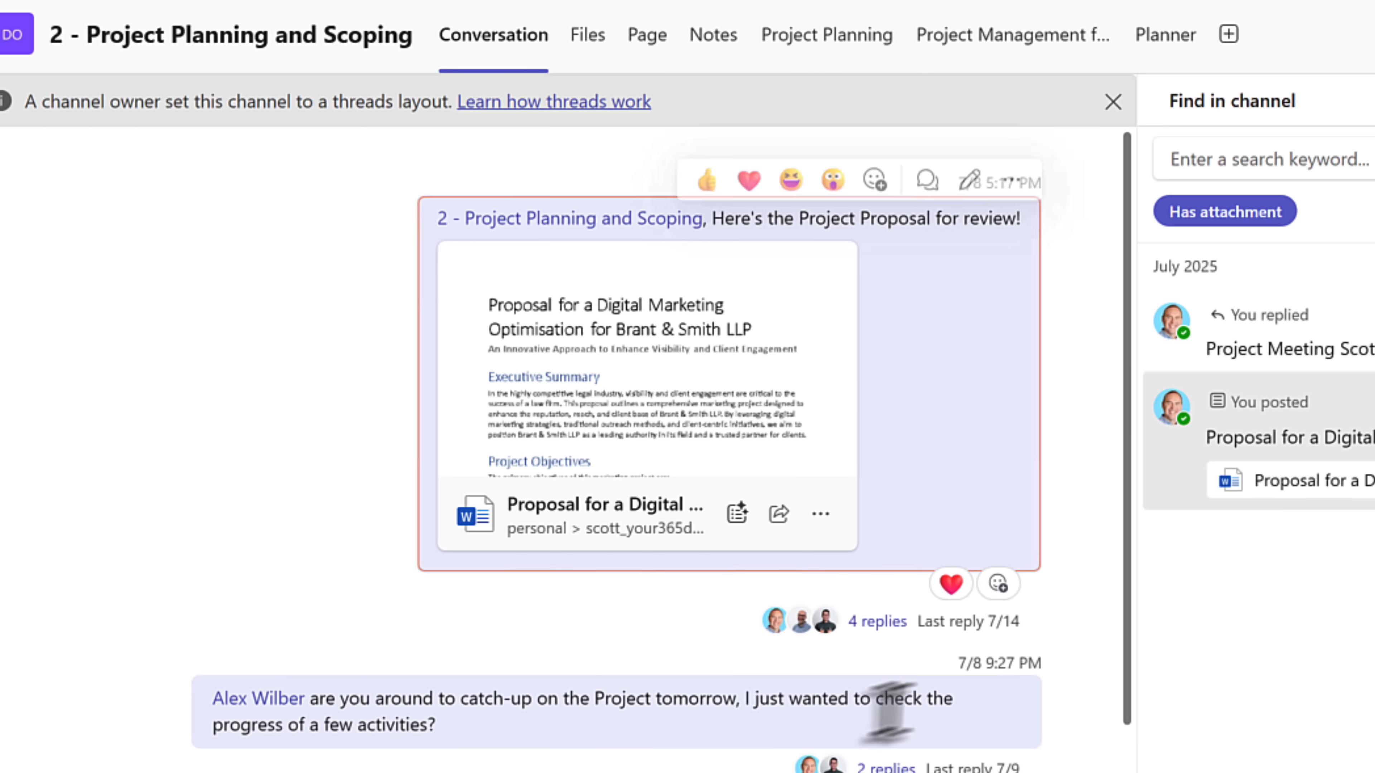
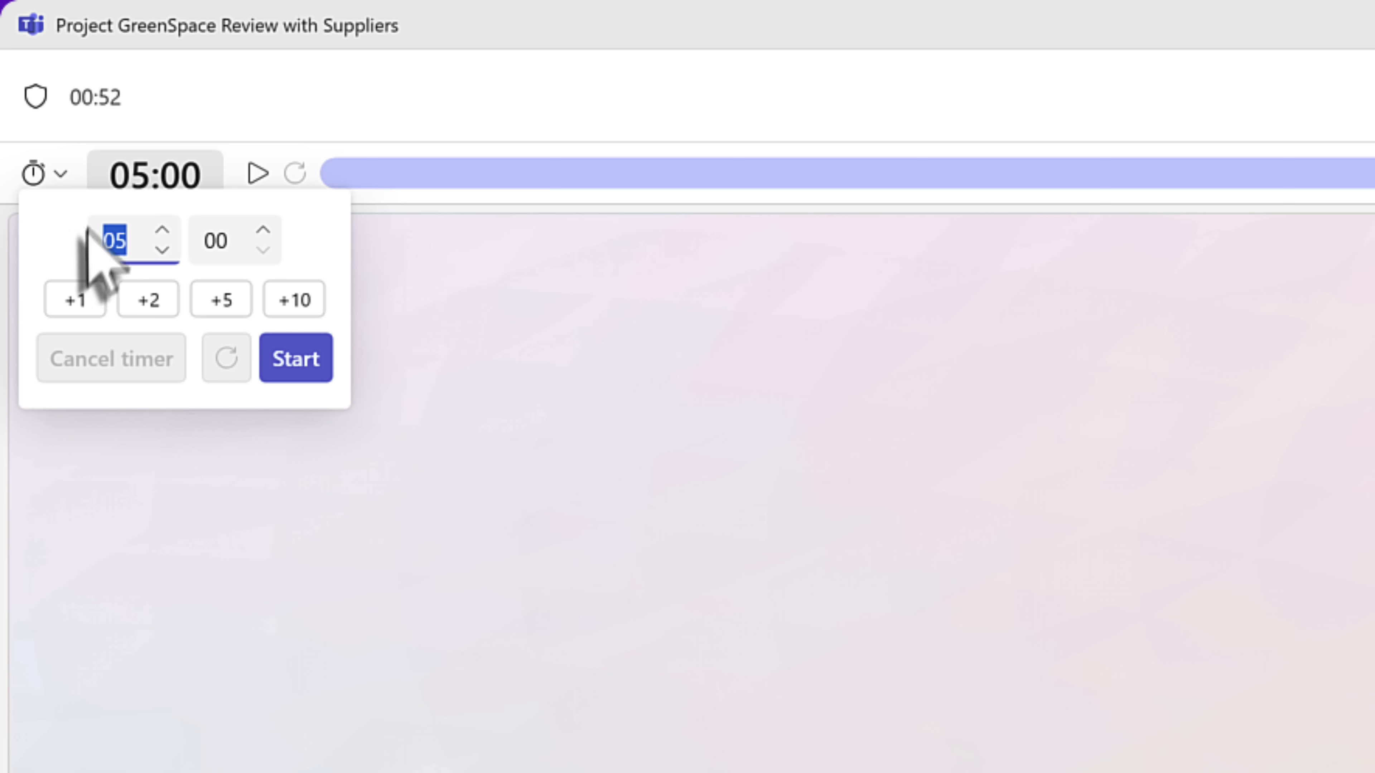
- Enter 10 minutes in the meeting timer and start the countdown
type("10")
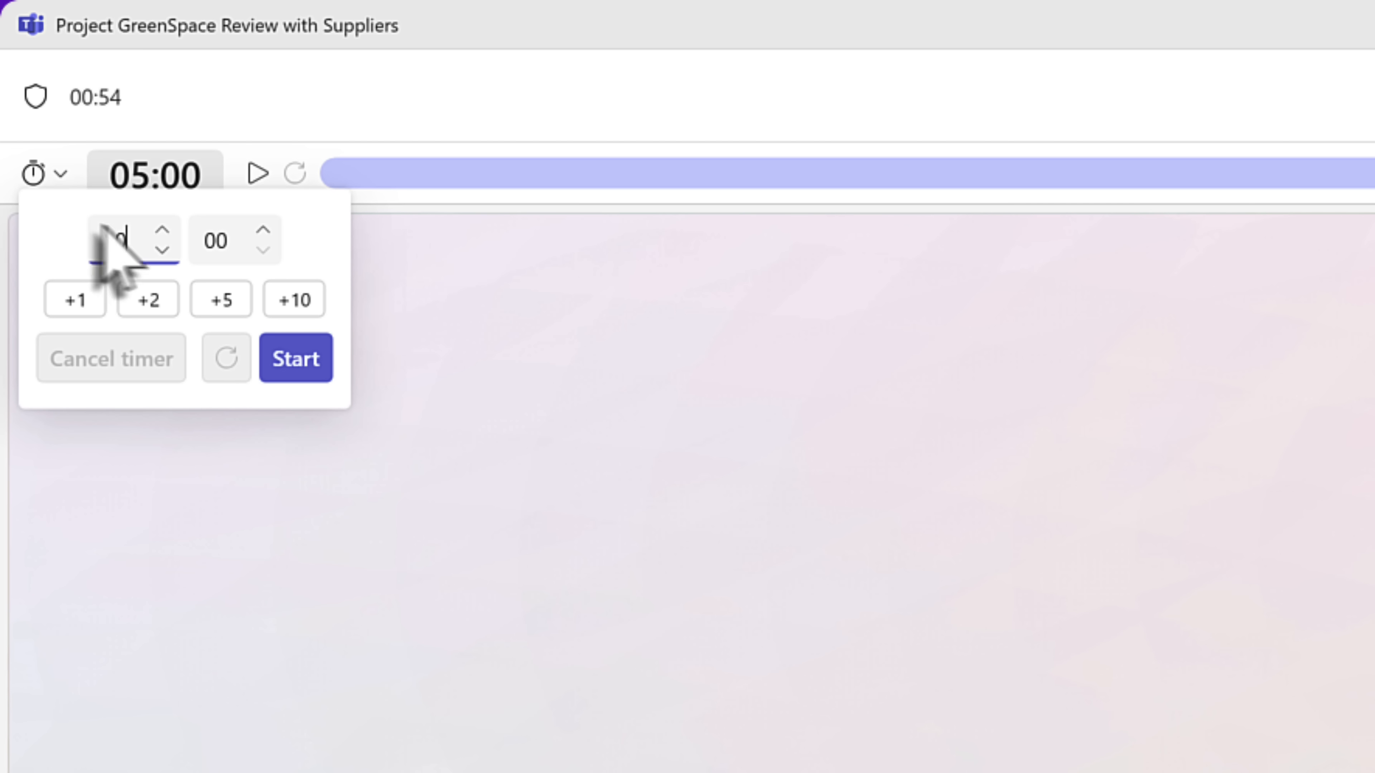
left_click(292, 367)
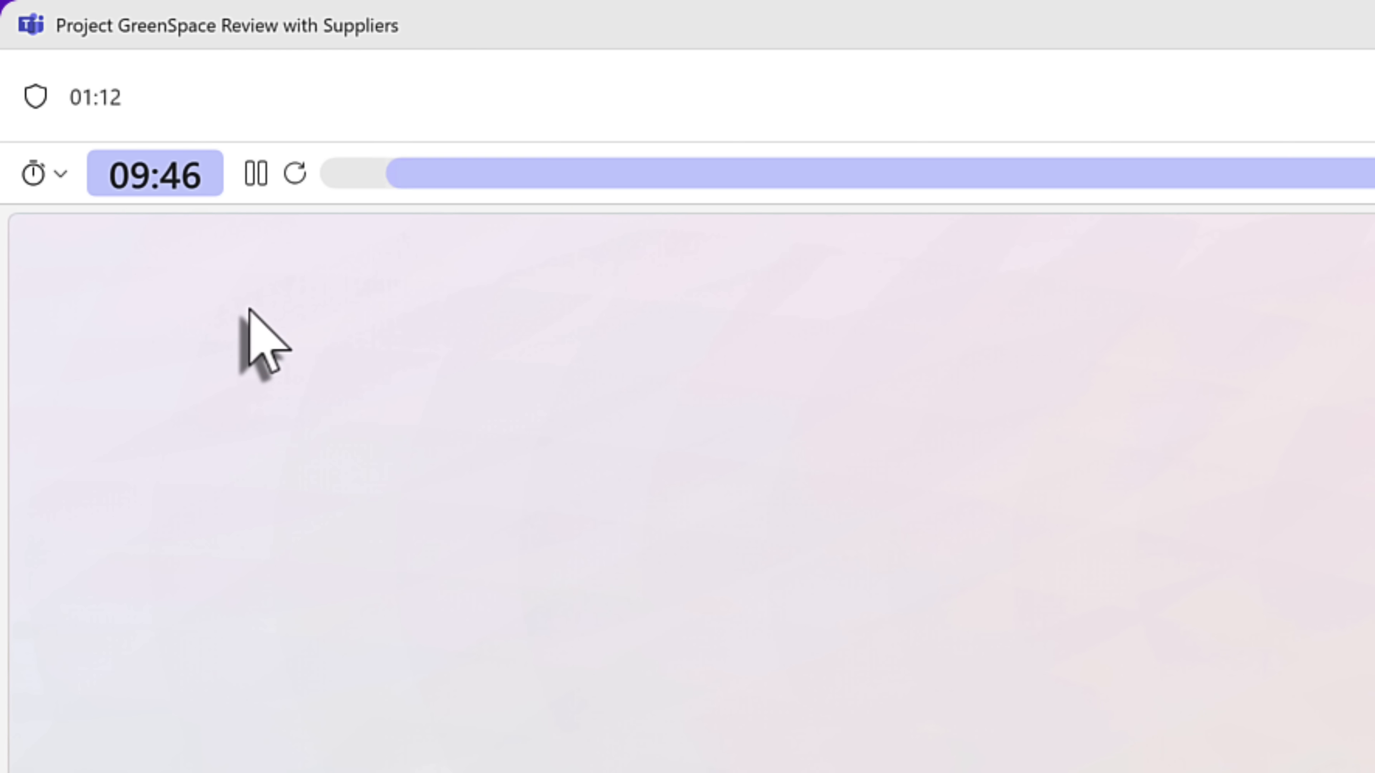
- Add one minute to the running countdown from the timer settings, then close them
left_click(62, 184)
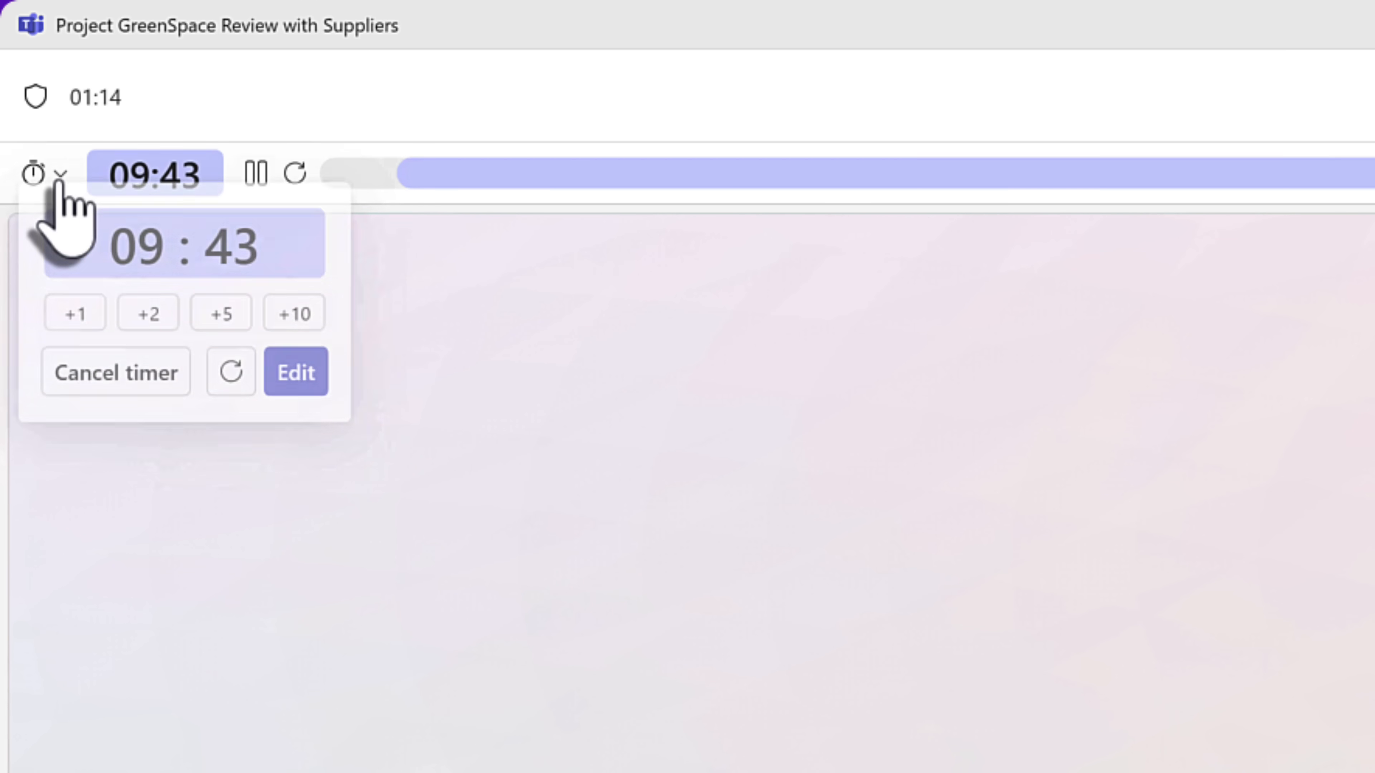
left_click(82, 320)
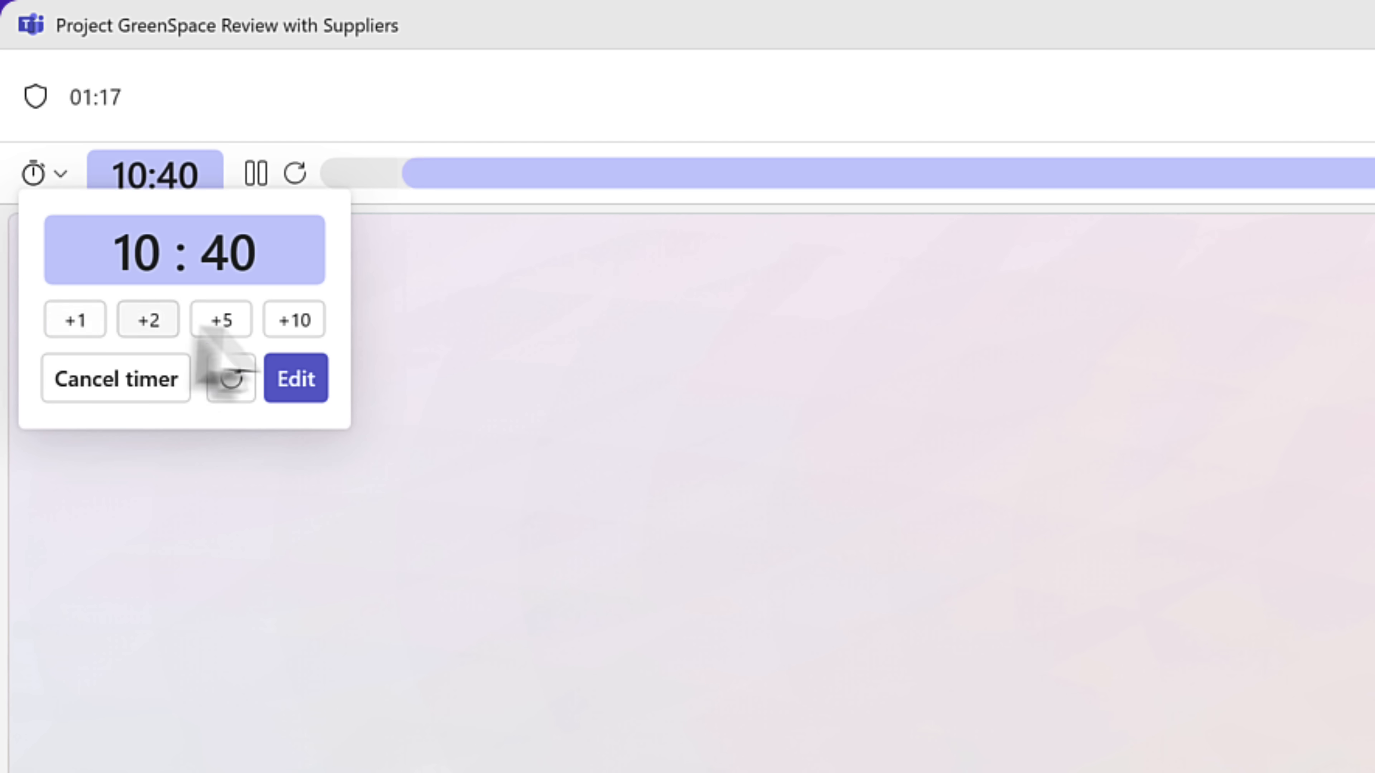
left_click(560, 341)
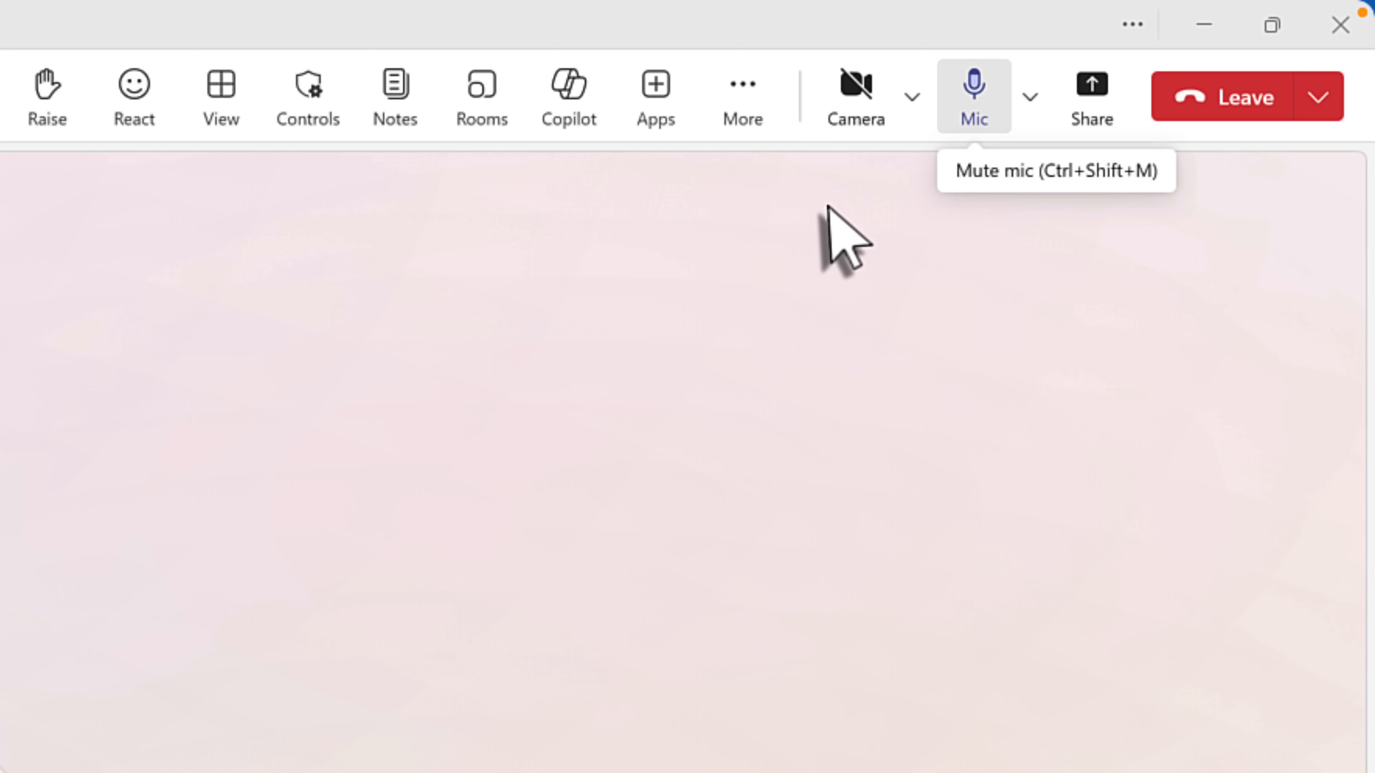
- Mute the microphone with Ctrl+Shift+M and show the meeting's participant permission controls
key("ctrl+shift+m")
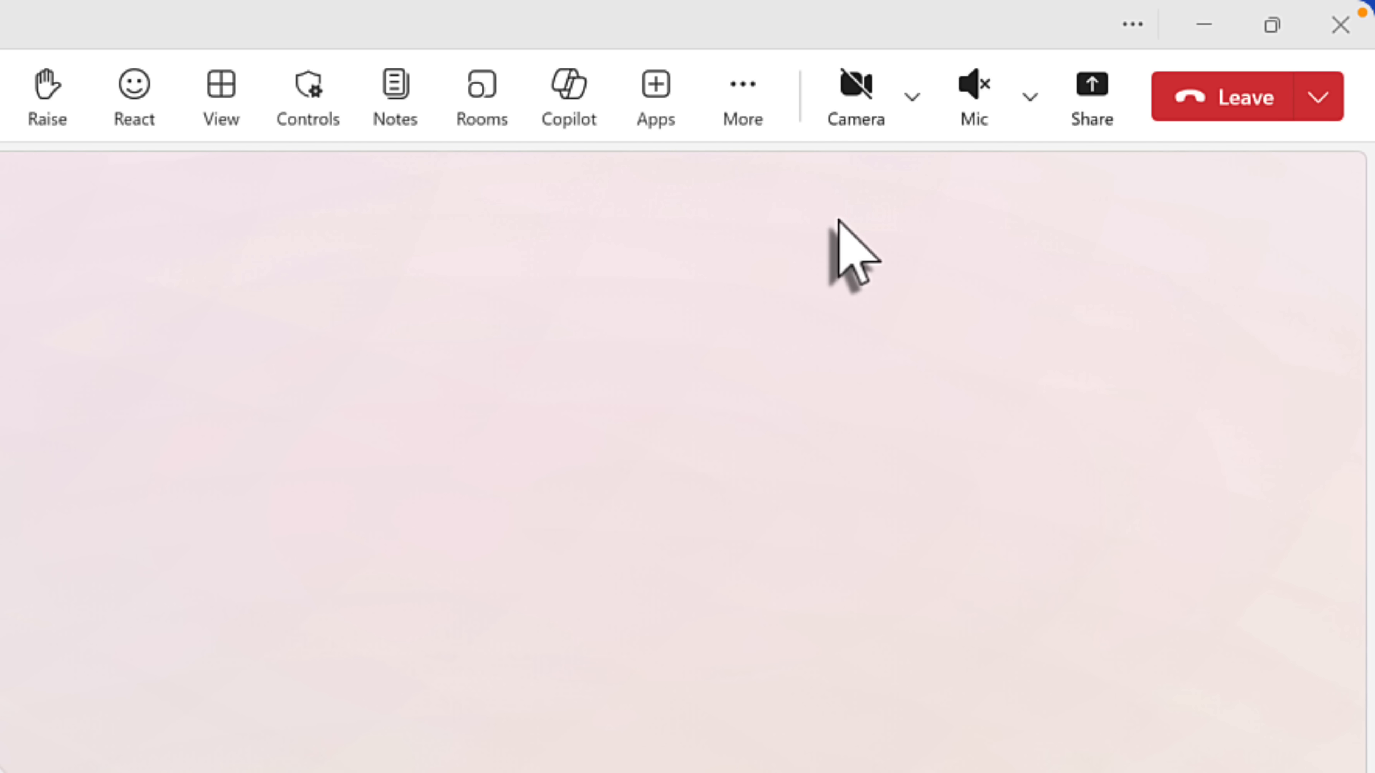
left_click(308, 87)
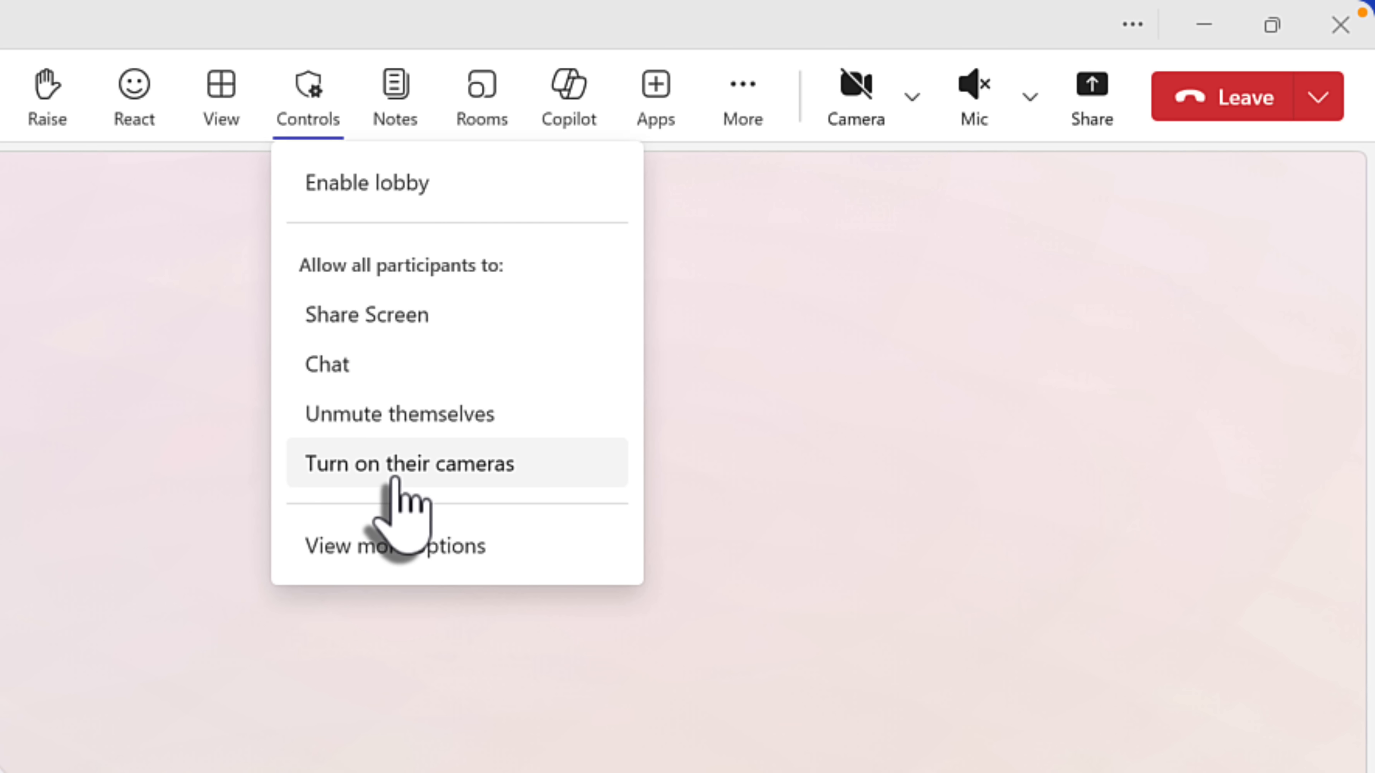
- Toggle participant chat, then browse the full meeting options to the Copilot and other AI settings
left_click(379, 365)
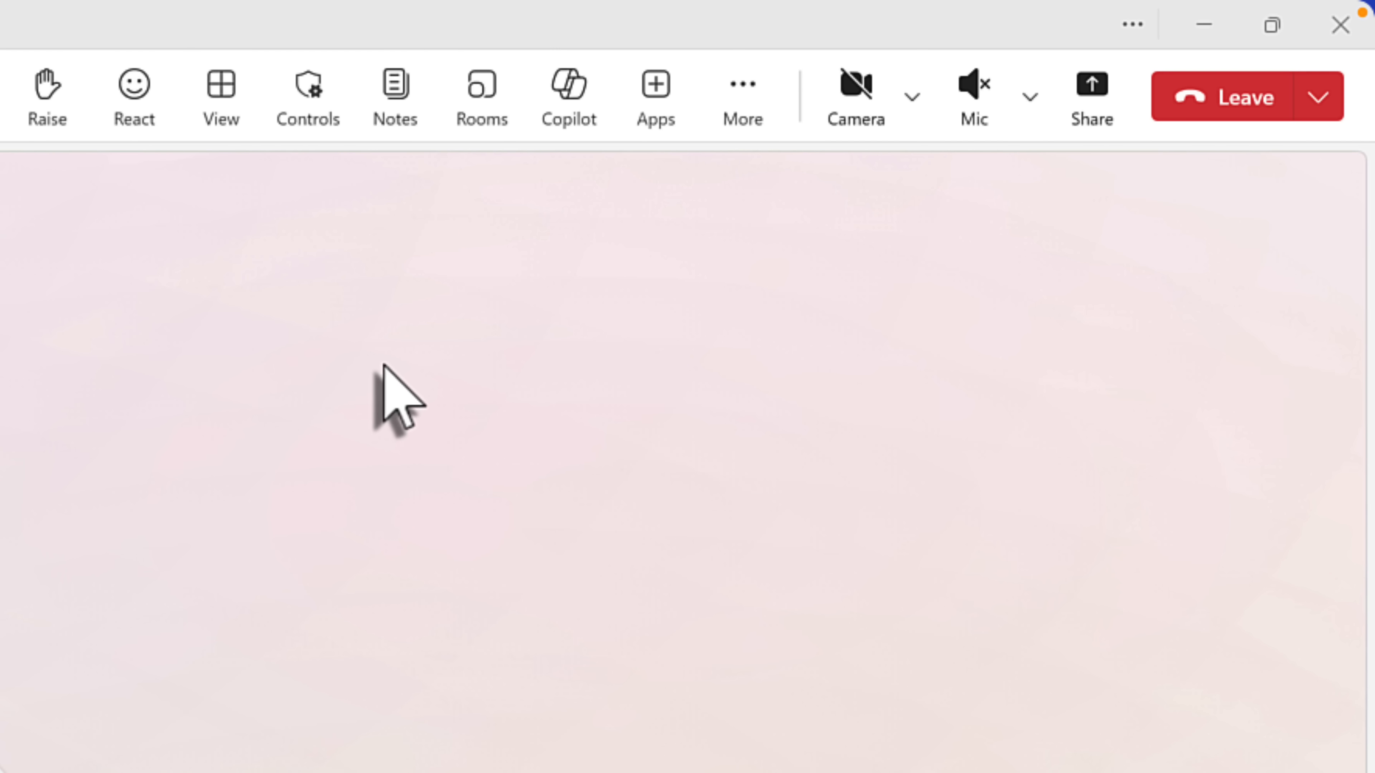
left_click(309, 121)
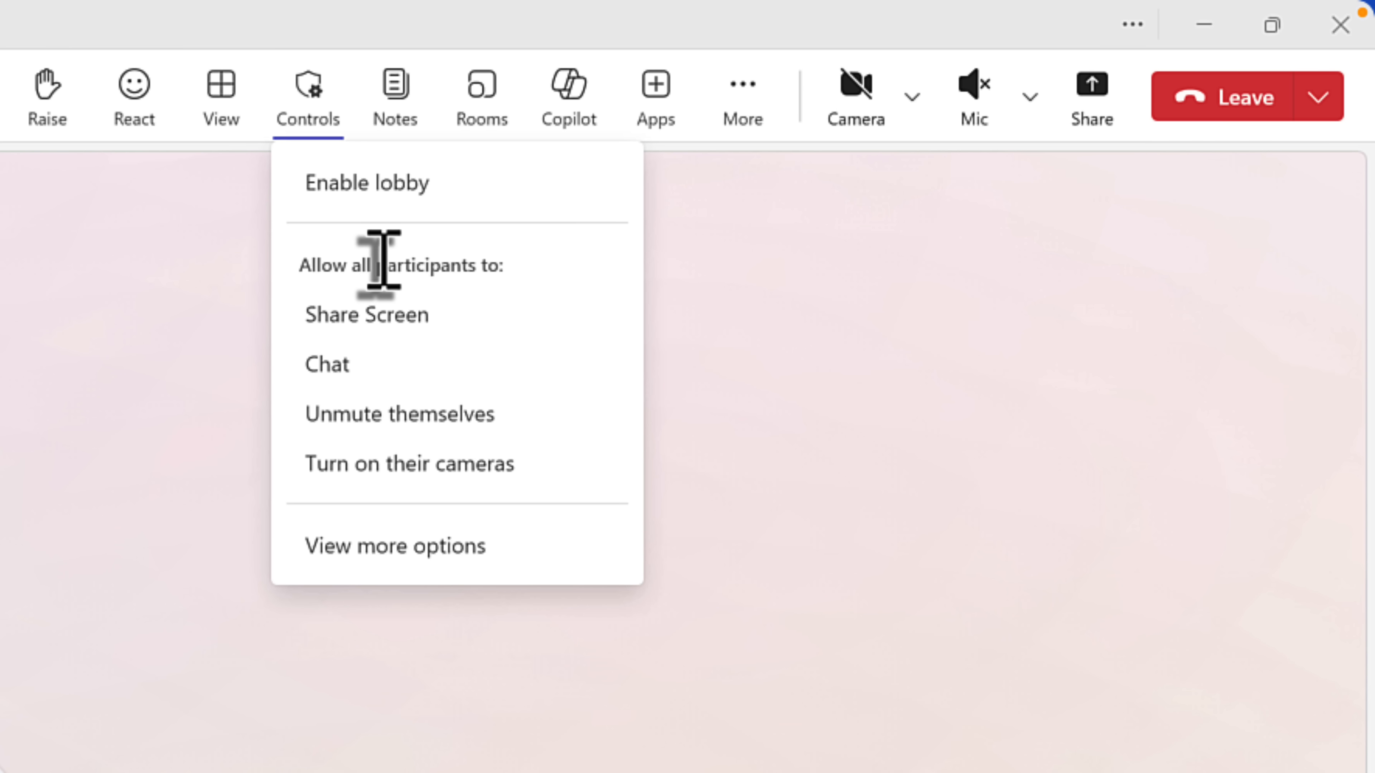
left_click(334, 552)
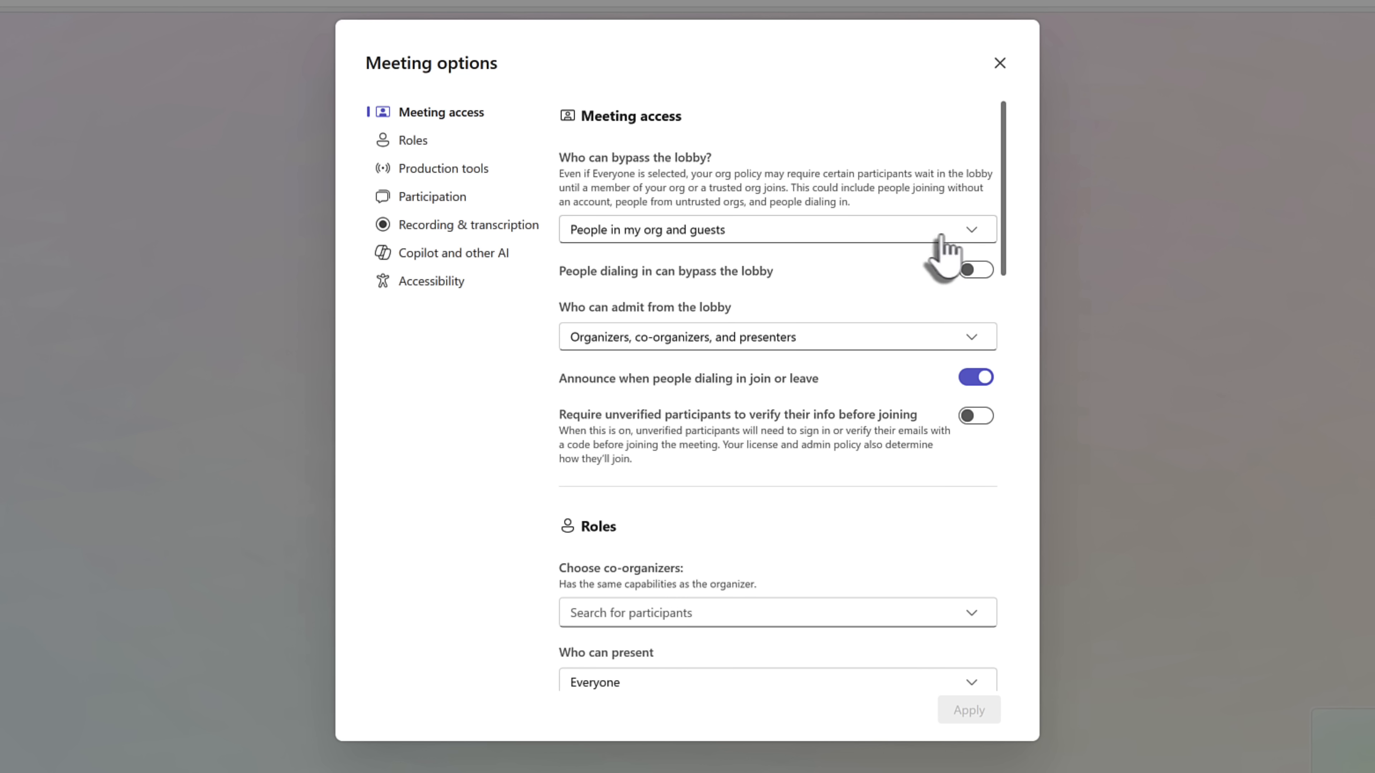
left_click(466, 253)
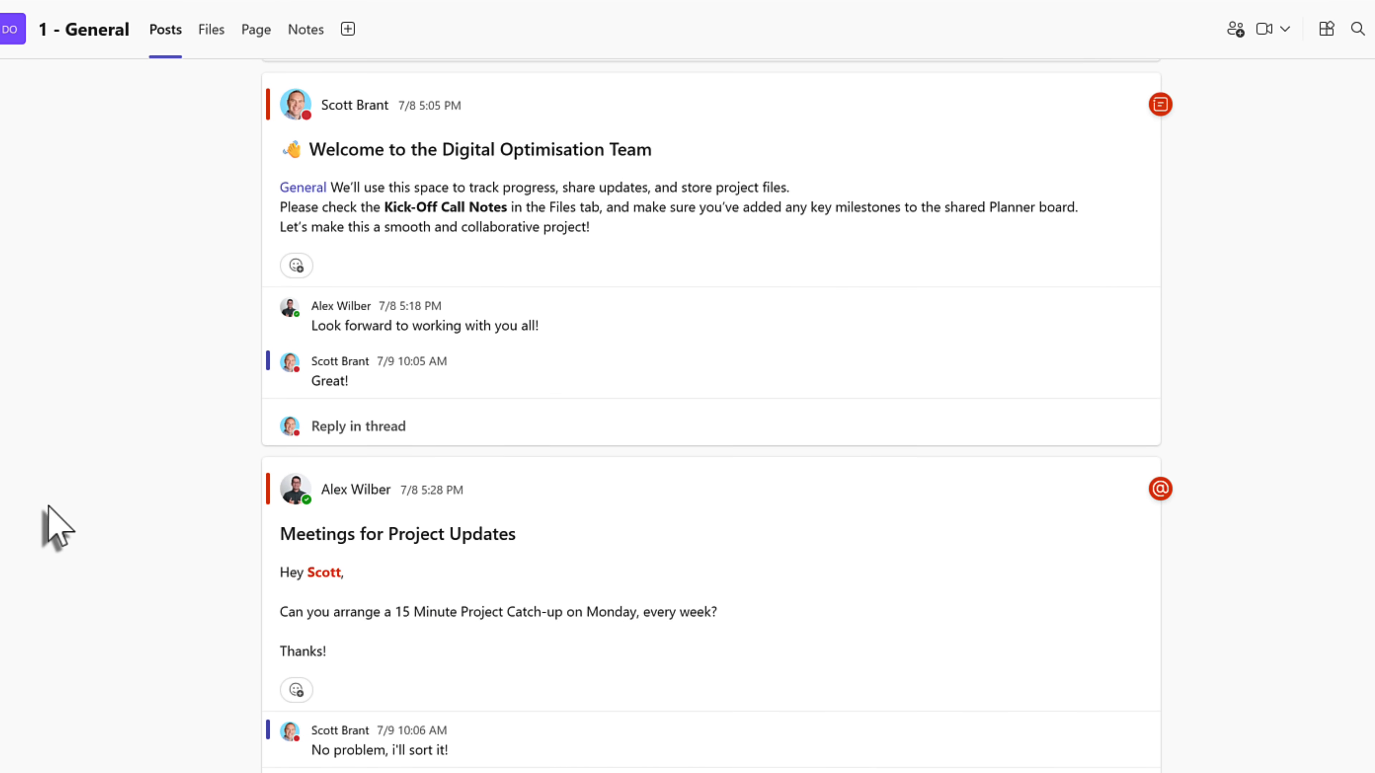
- Scroll up through the General channel's posts
scroll(89, 507, "up", 3)
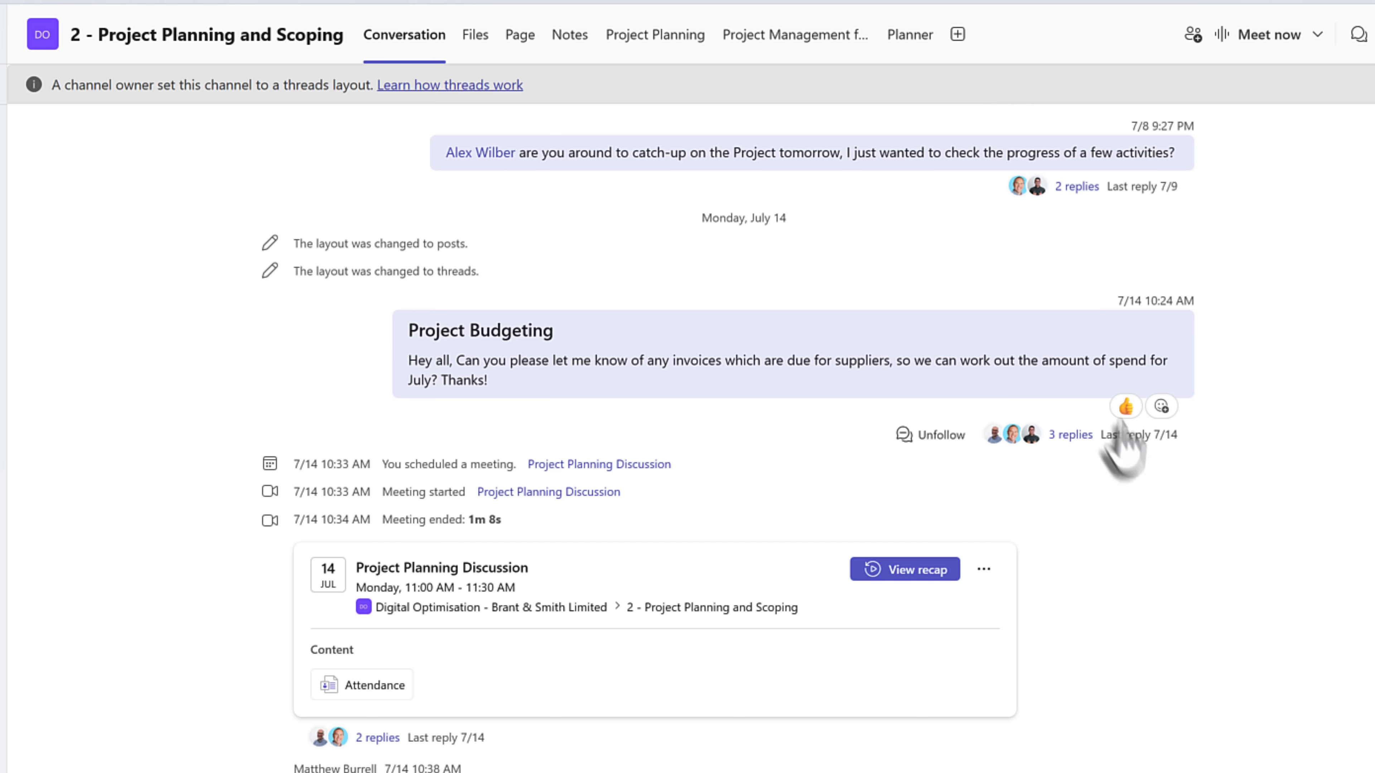
- Show the Project Budgeting thread's 3 replies beside the conversation and open its options menu
left_click(1072, 437)
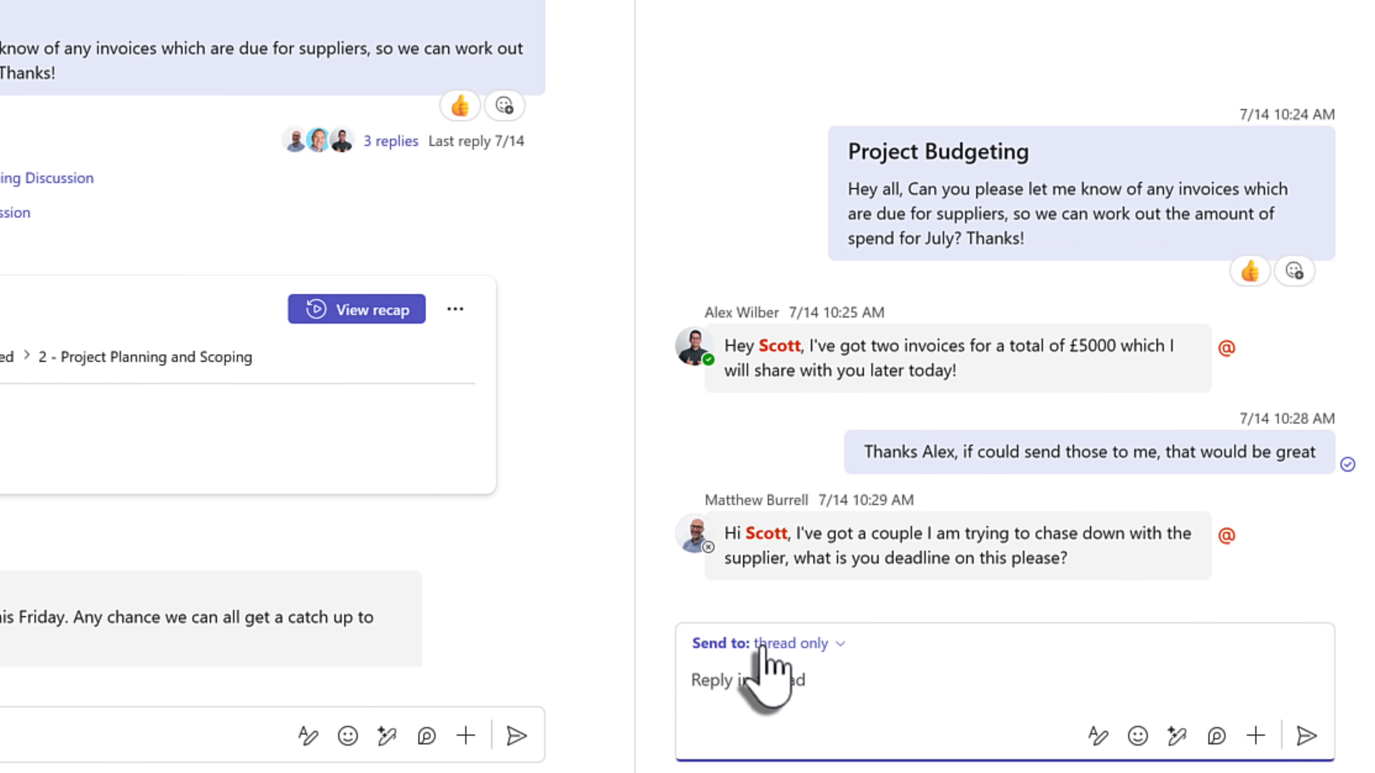
left_click(1293, 47)
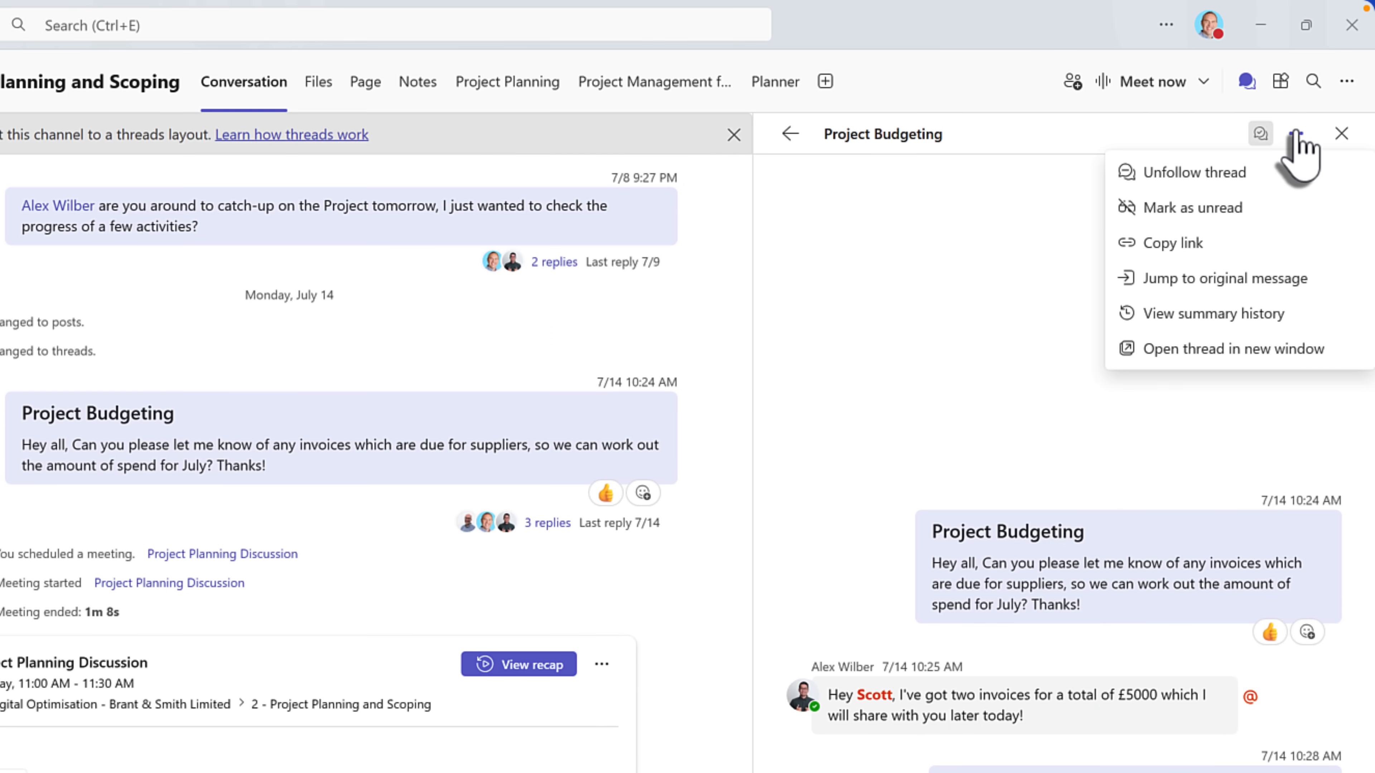